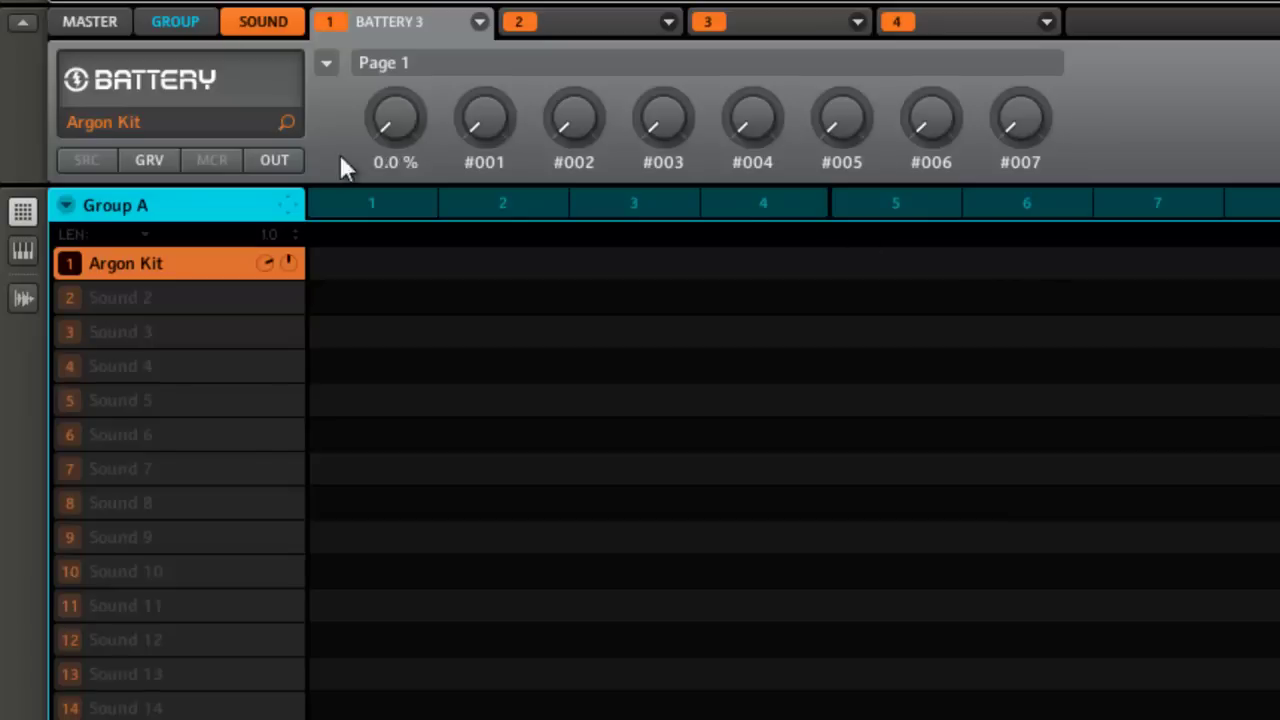
Check Maschine's parameter page list and keep Battery 3 on Page 1
left_click(322, 64)
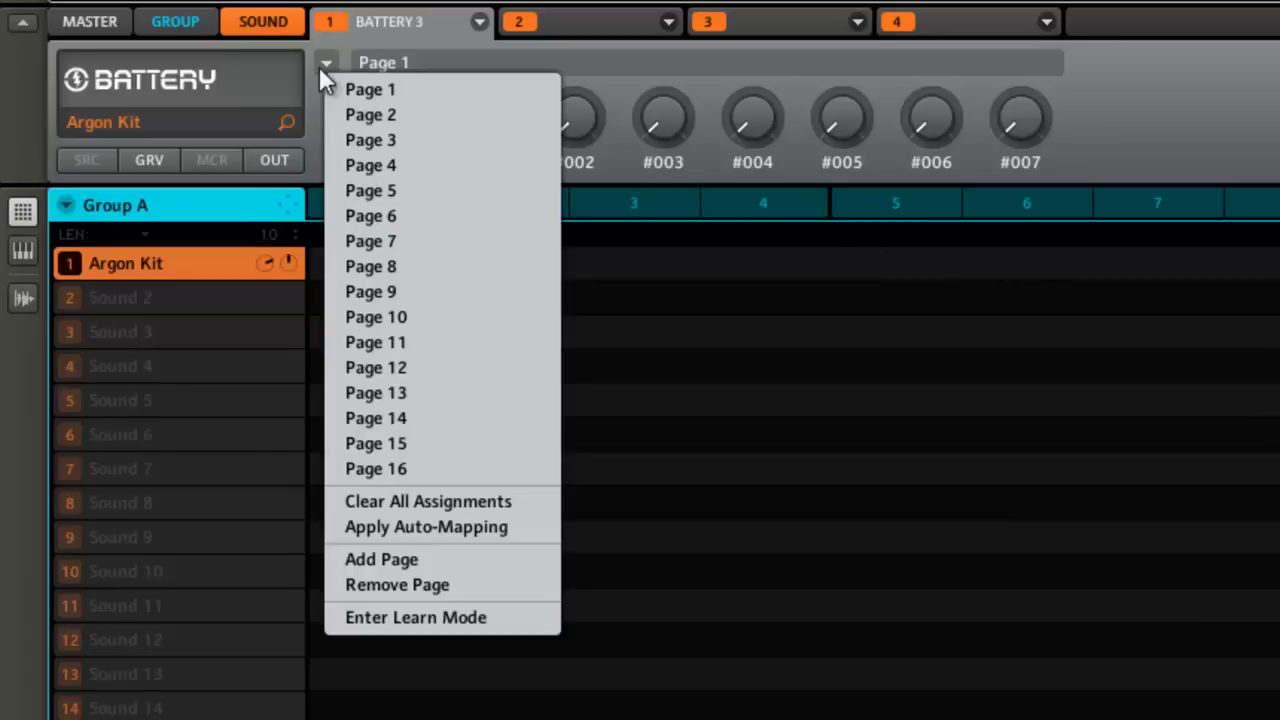
left_click(1104, 140)
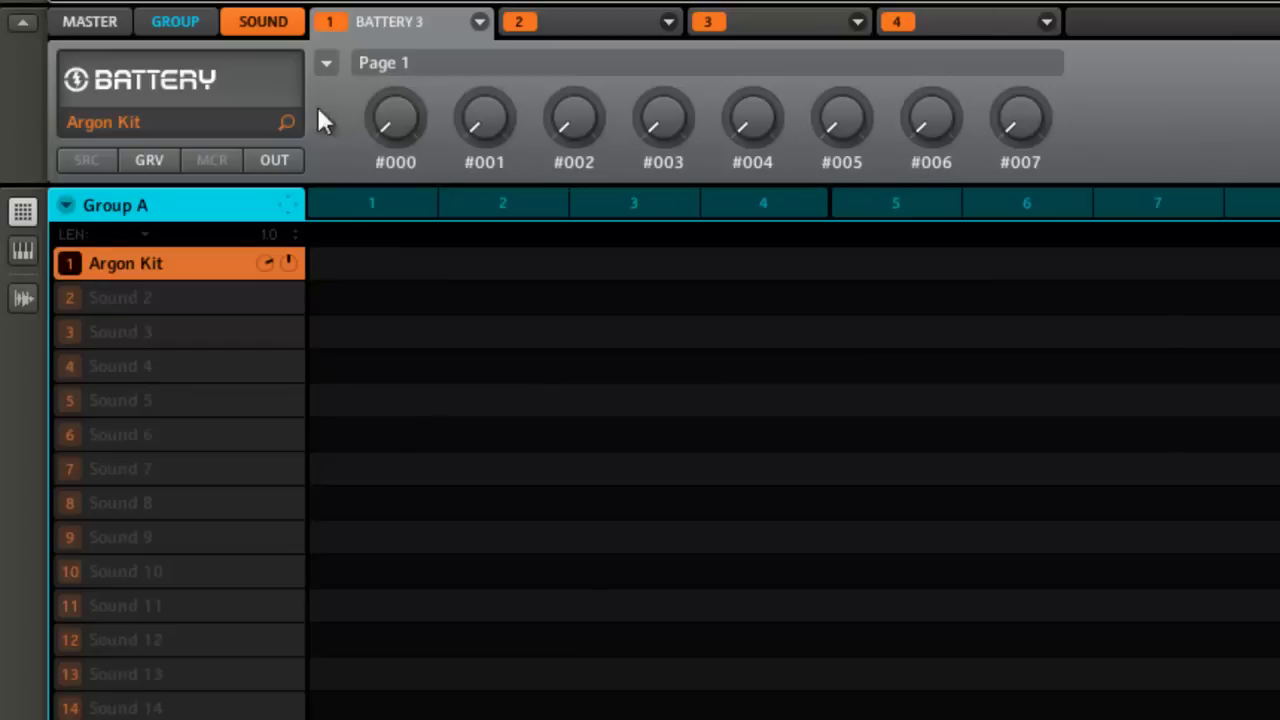
Open Battery 3's own window and enable Humanize on the 909 Kick's Setup page
left_click(234, 89)
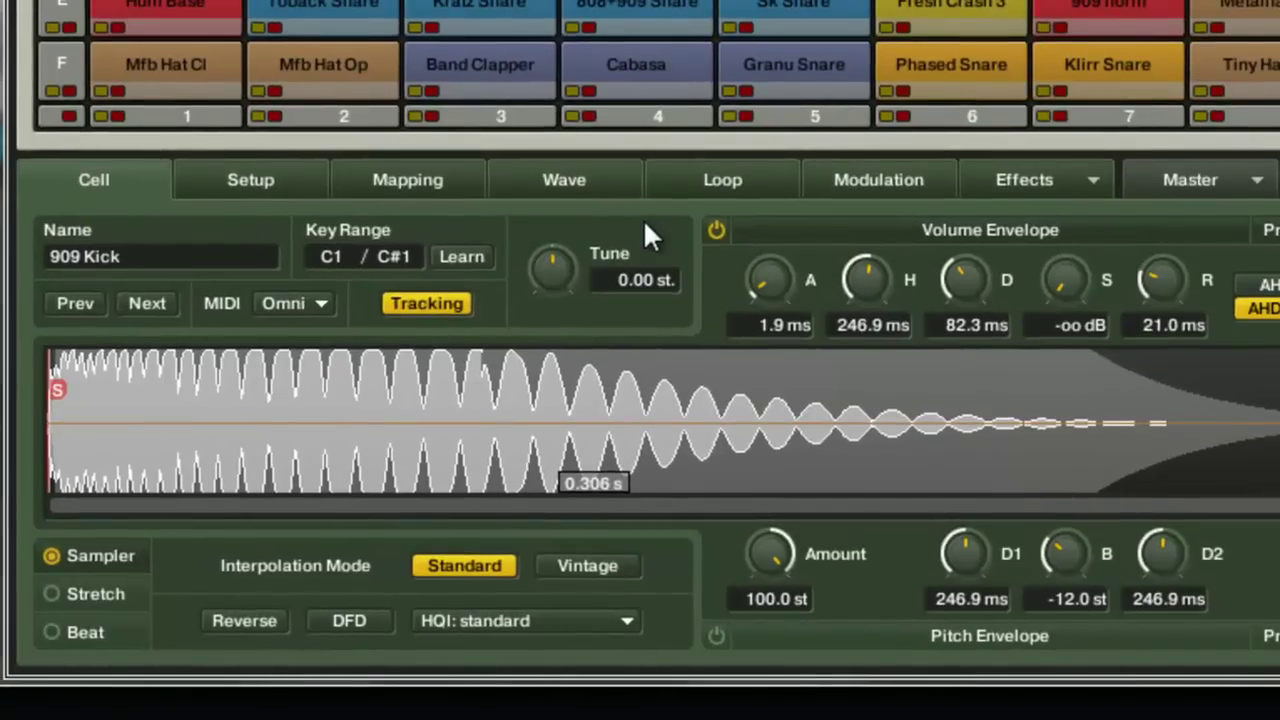
left_click(272, 182)
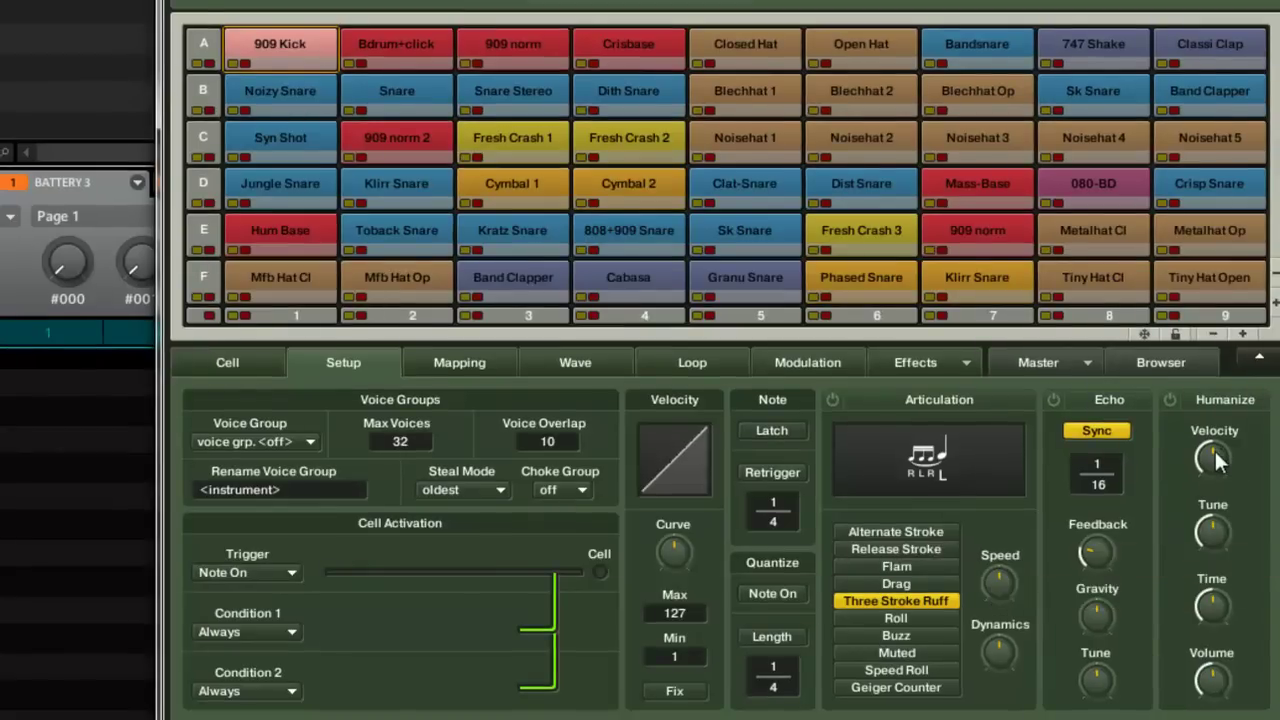
left_click(1170, 399)
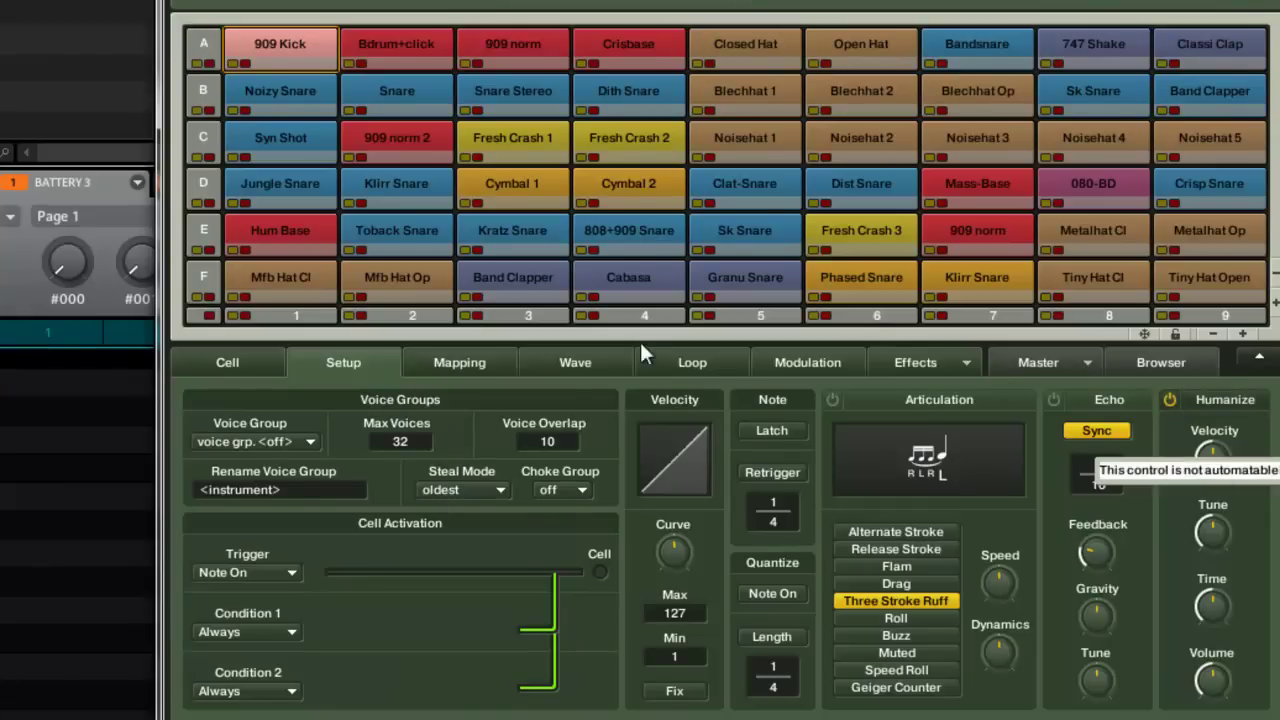
Browse the kick's Mapping, Wave, Loop and Cell pages, ending on Effects
left_click(510, 362)
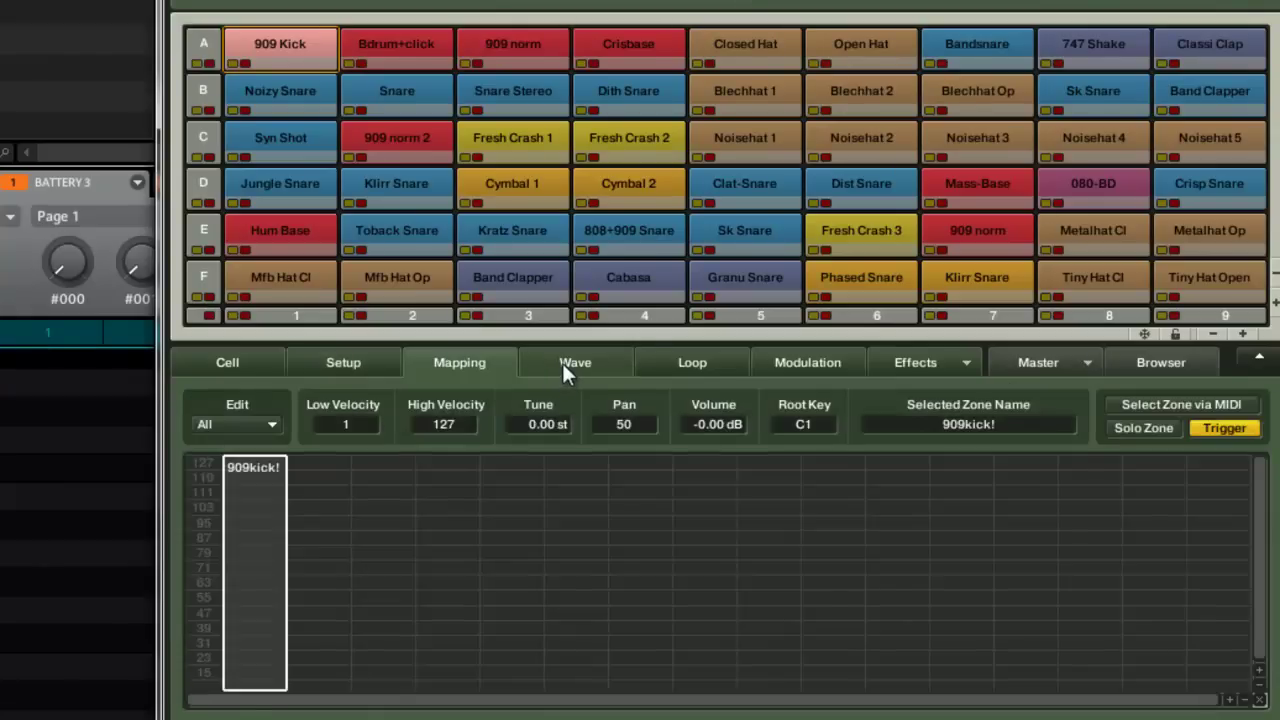
left_click(562, 365)
left_click(706, 367)
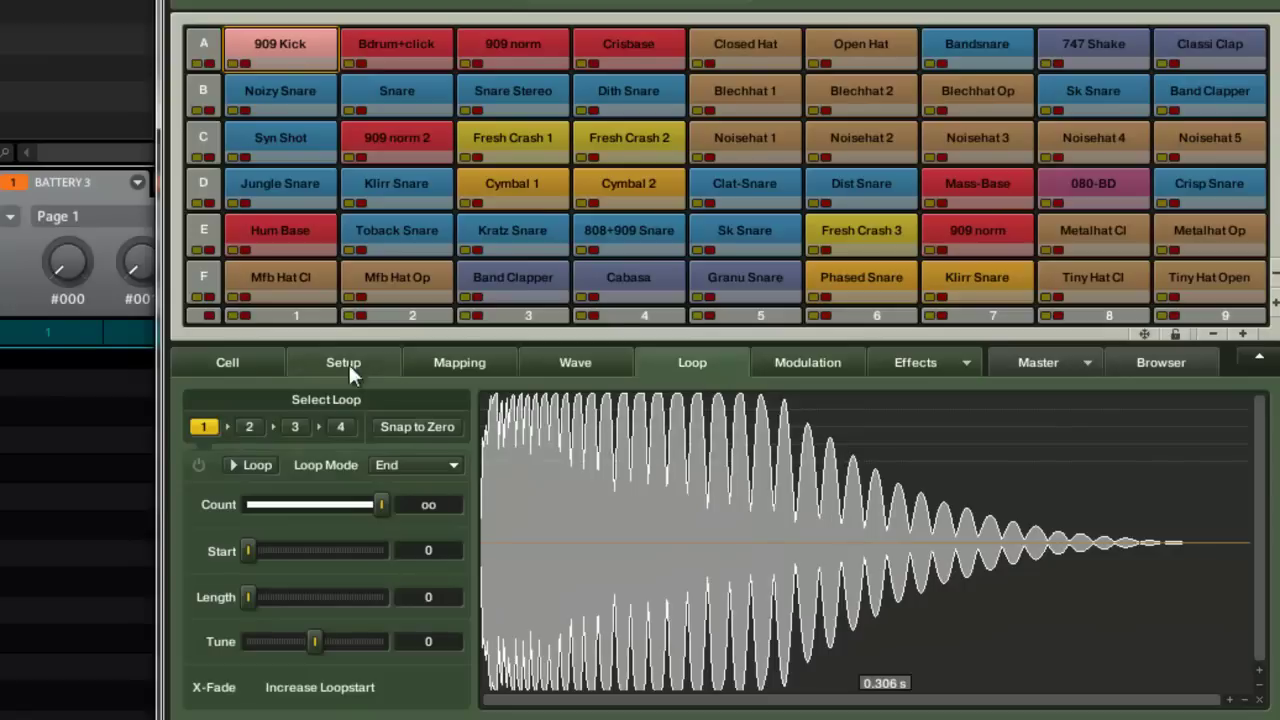
left_click(237, 360)
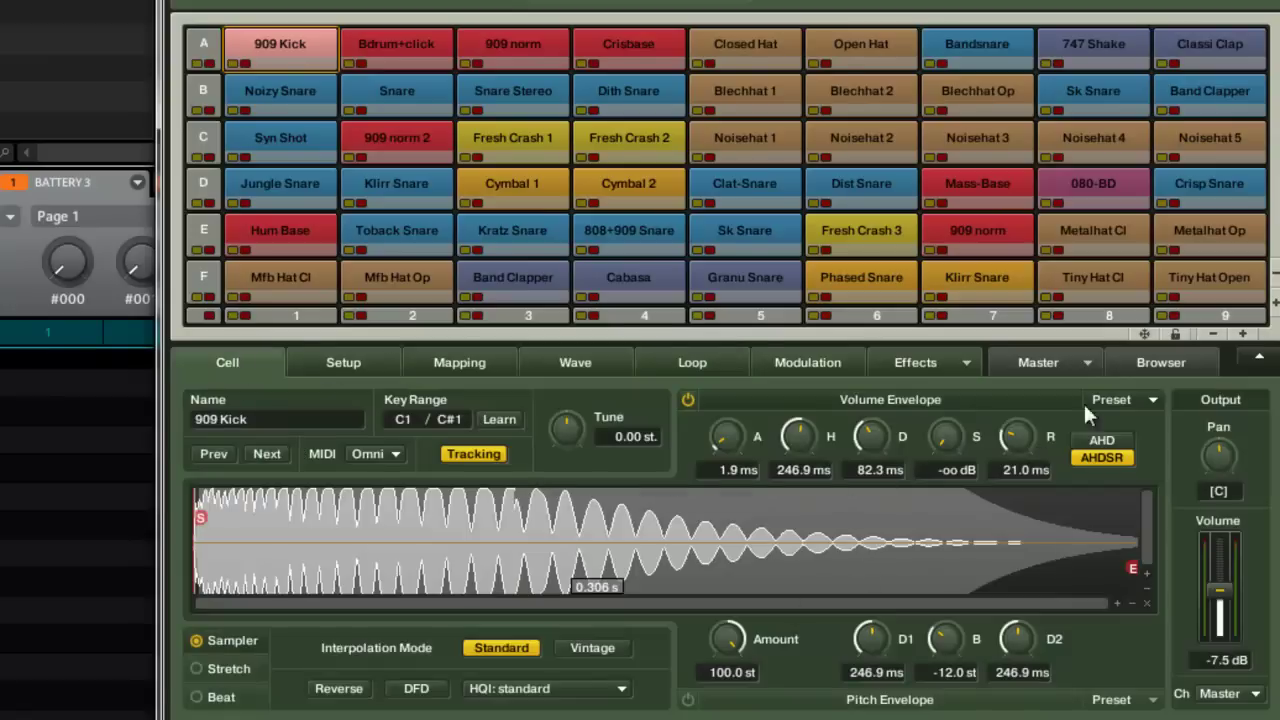
left_click(910, 363)
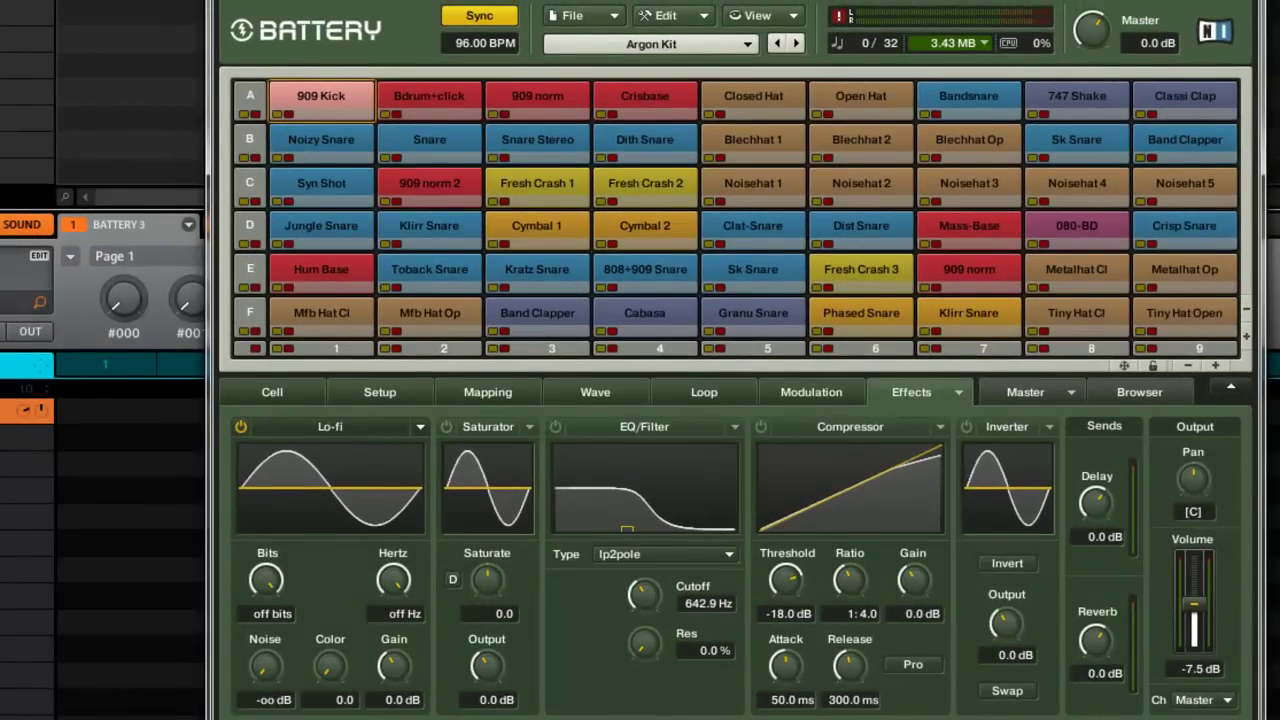
Move Battery aside, open the Automation page via View, and select automation ID 0
left_click_drag(422, 3, 703, 197)
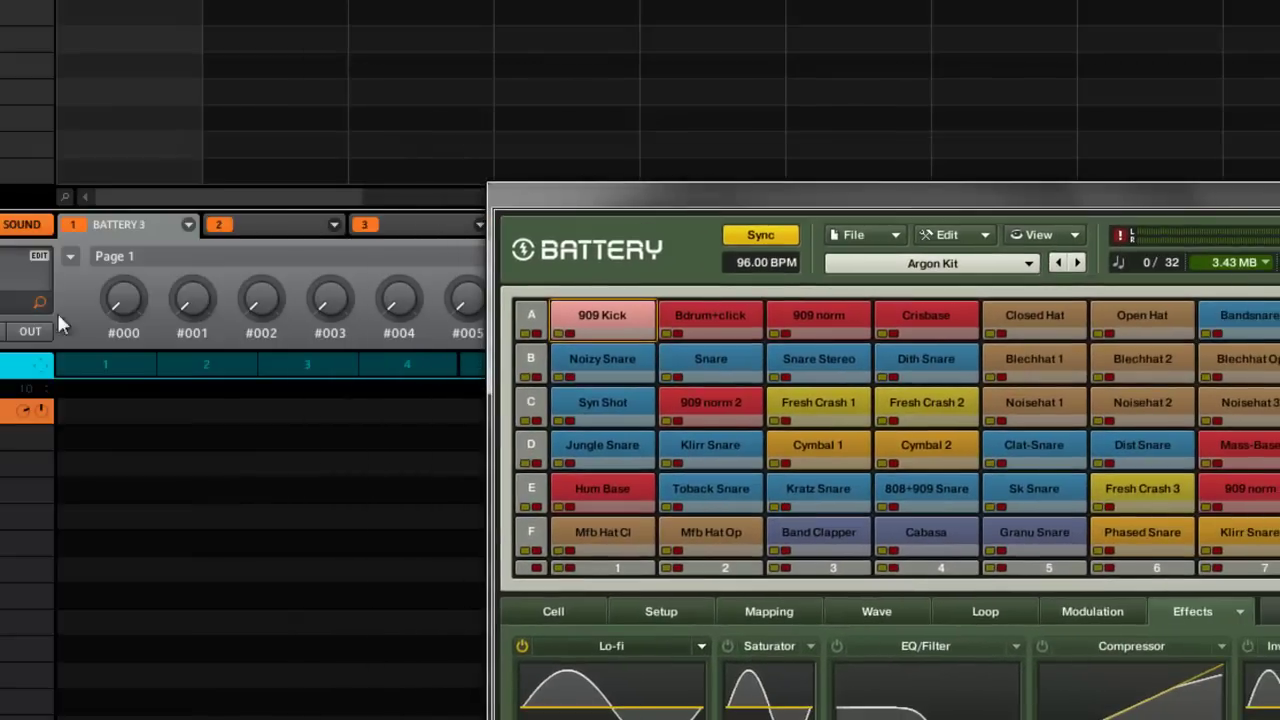
mouse_move(129, 296)
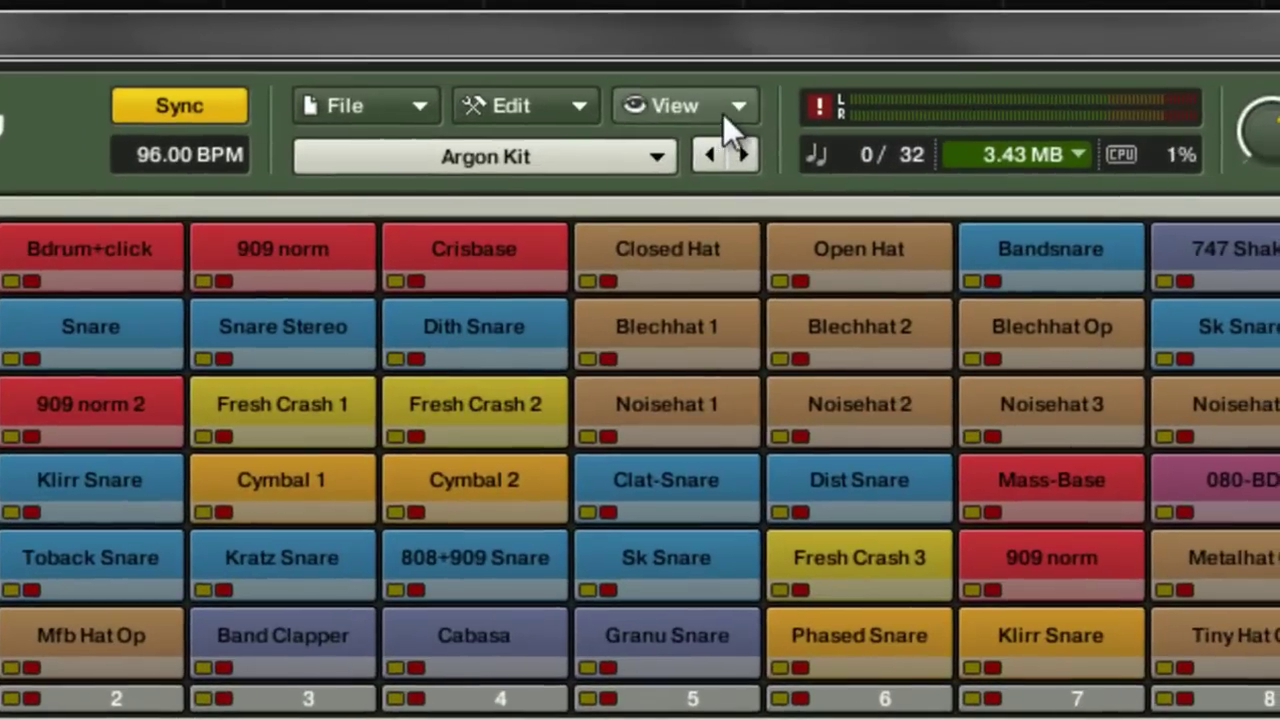
left_click(1066, 239)
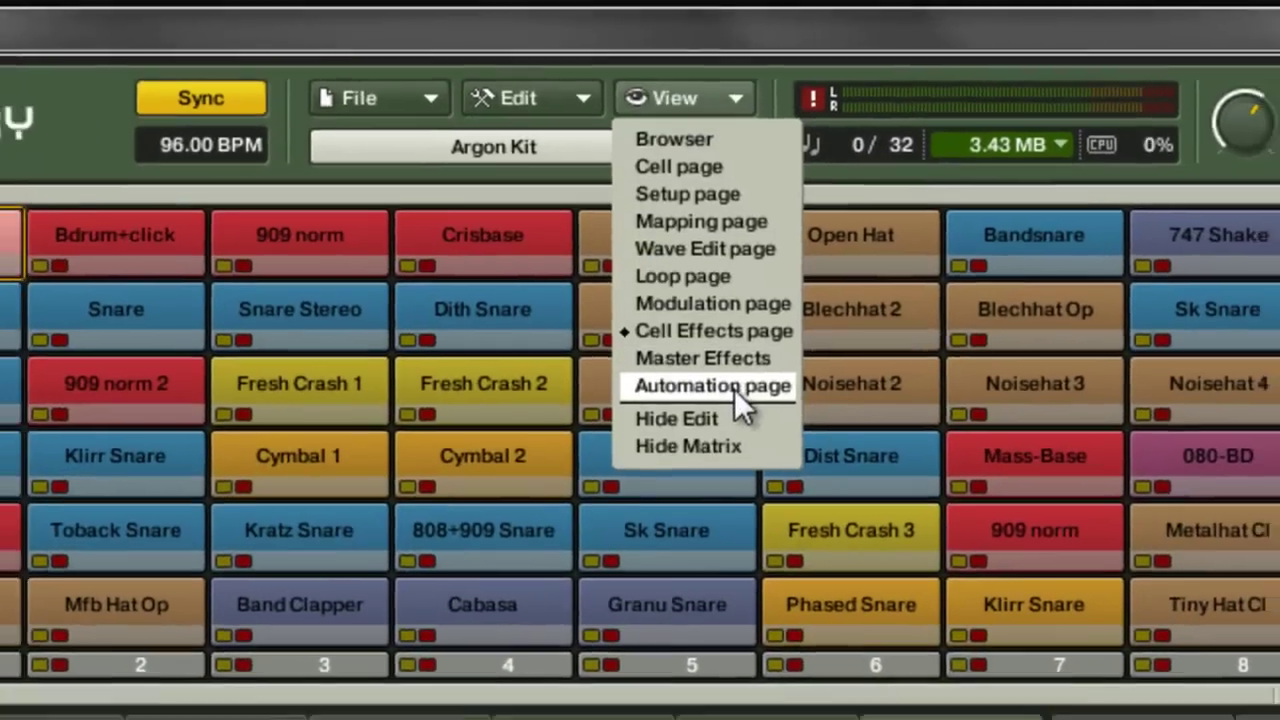
left_click(736, 390)
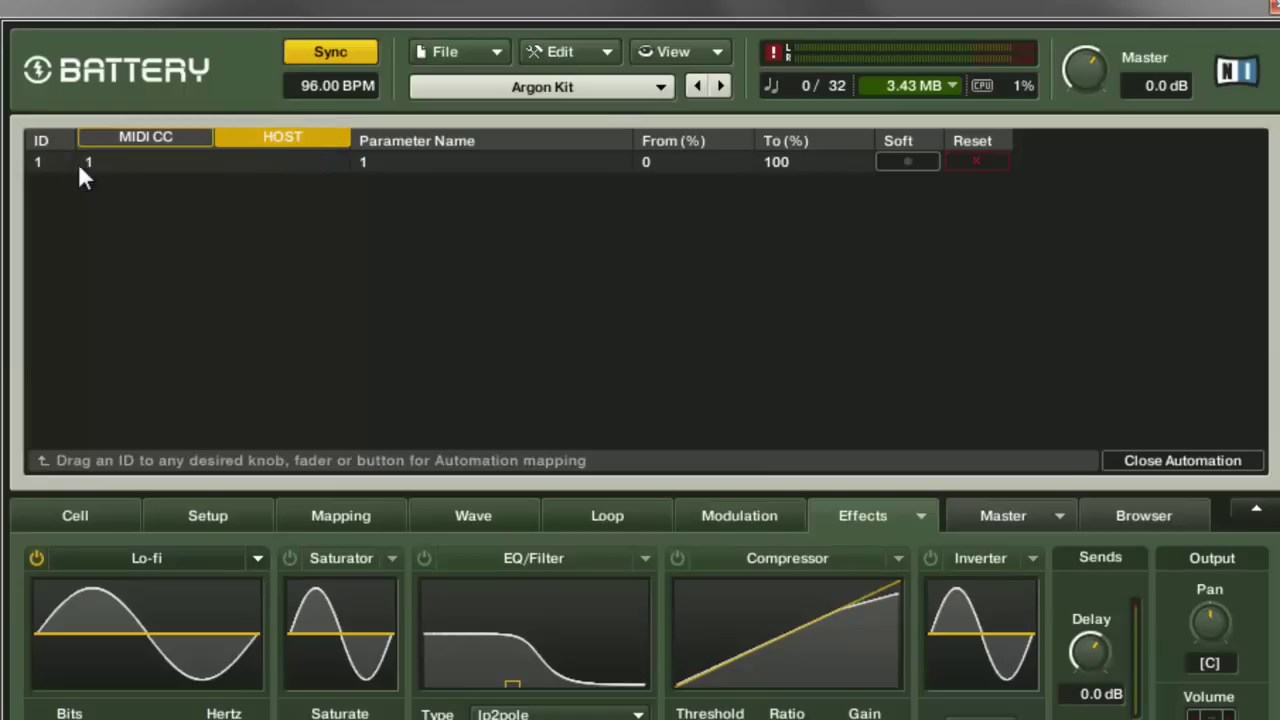
left_click(47, 166)
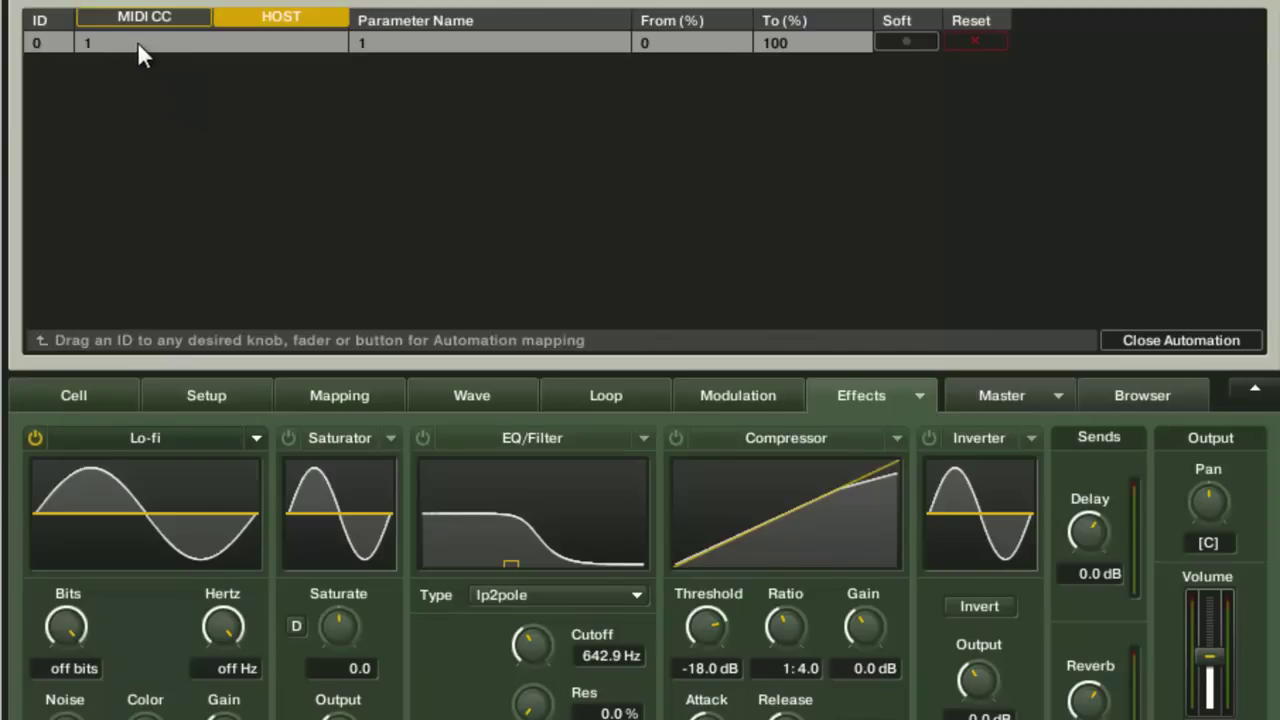
Assign automation ID 0 to the 909 Kick's Volume fader and ID 1 to its Pan knob
left_click_drag(121, 44, 1214, 651)
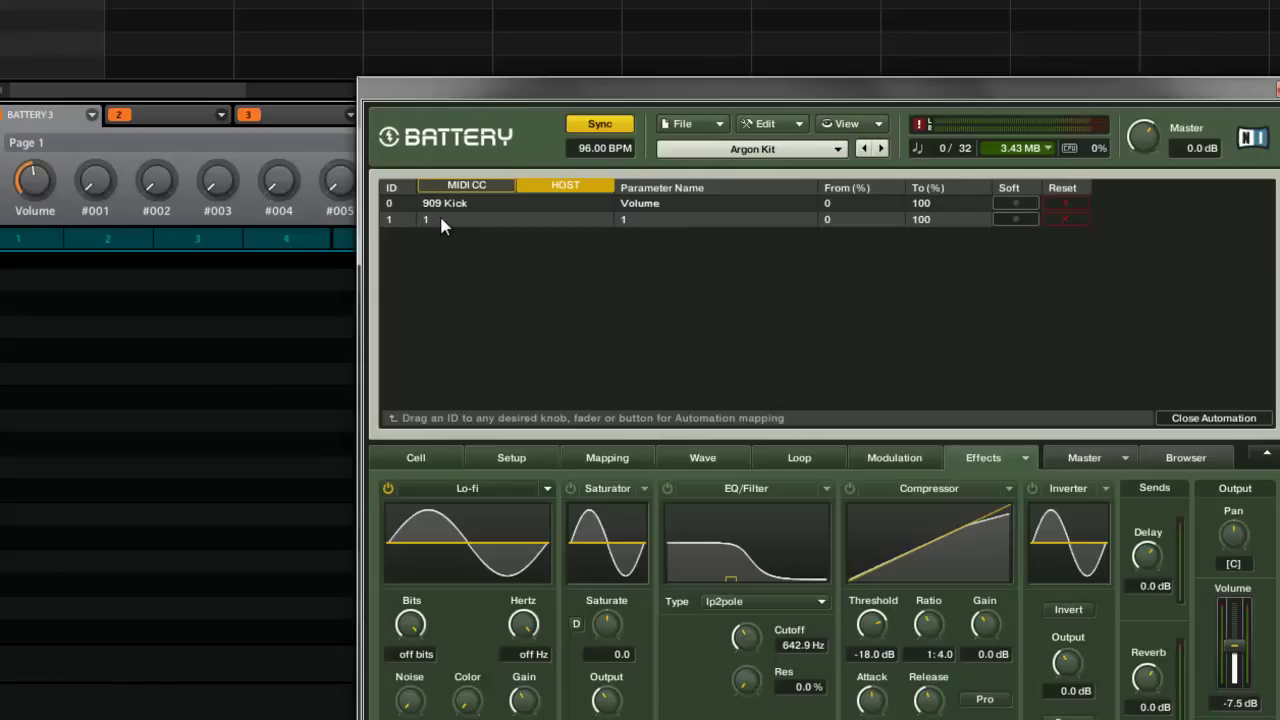
left_click_drag(431, 218, 1231, 534)
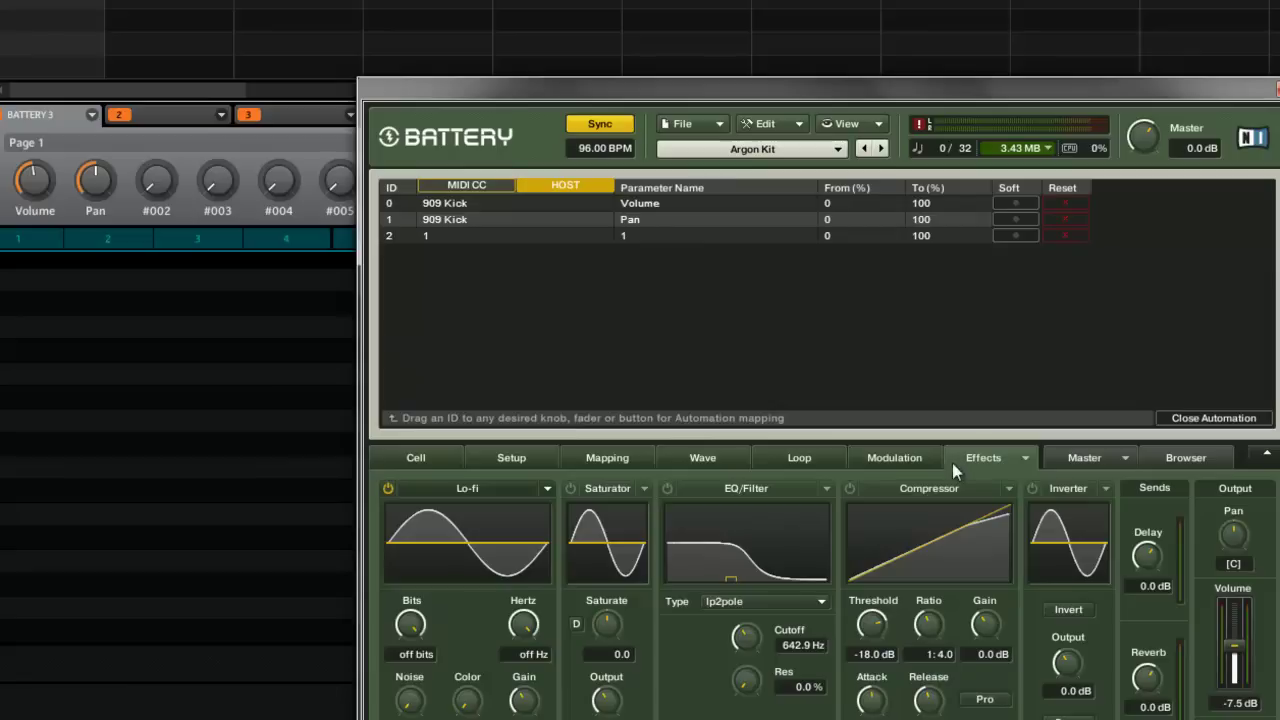
Enable the Master EQ/Filter and assign automation IDs 2 and 3 to Cutoff and Resonance
left_click(1076, 460)
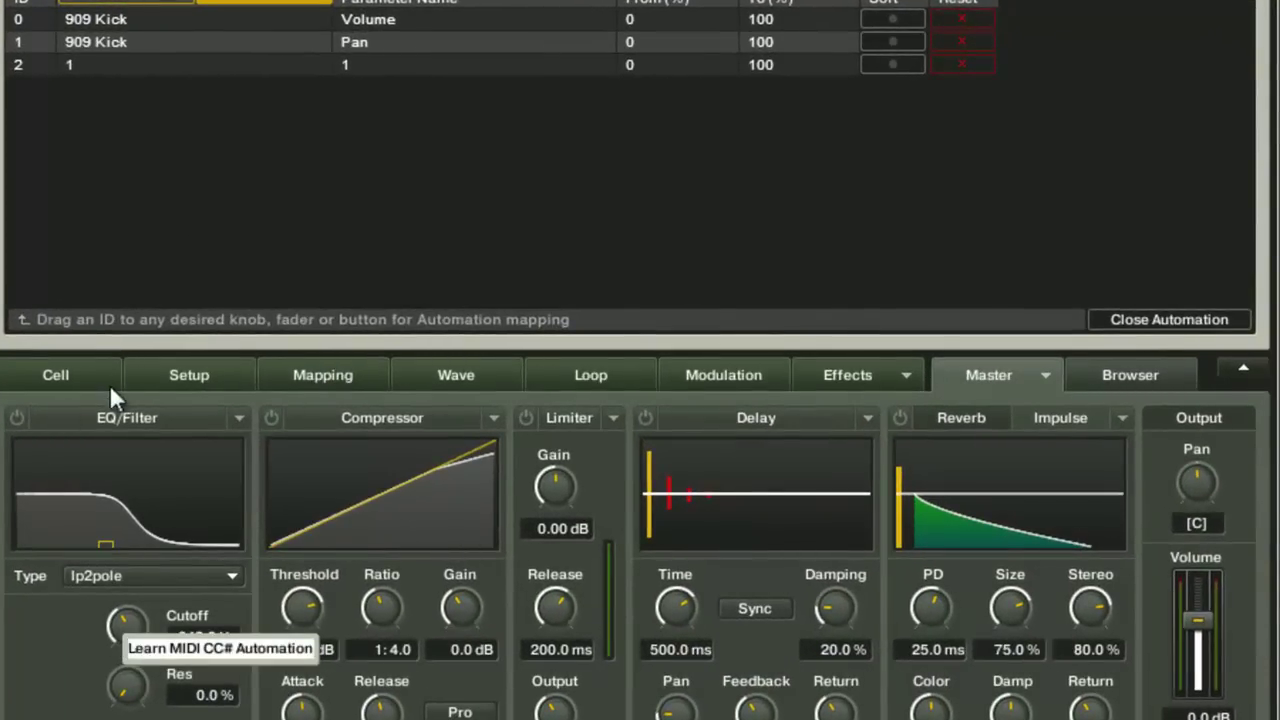
left_click(16, 417)
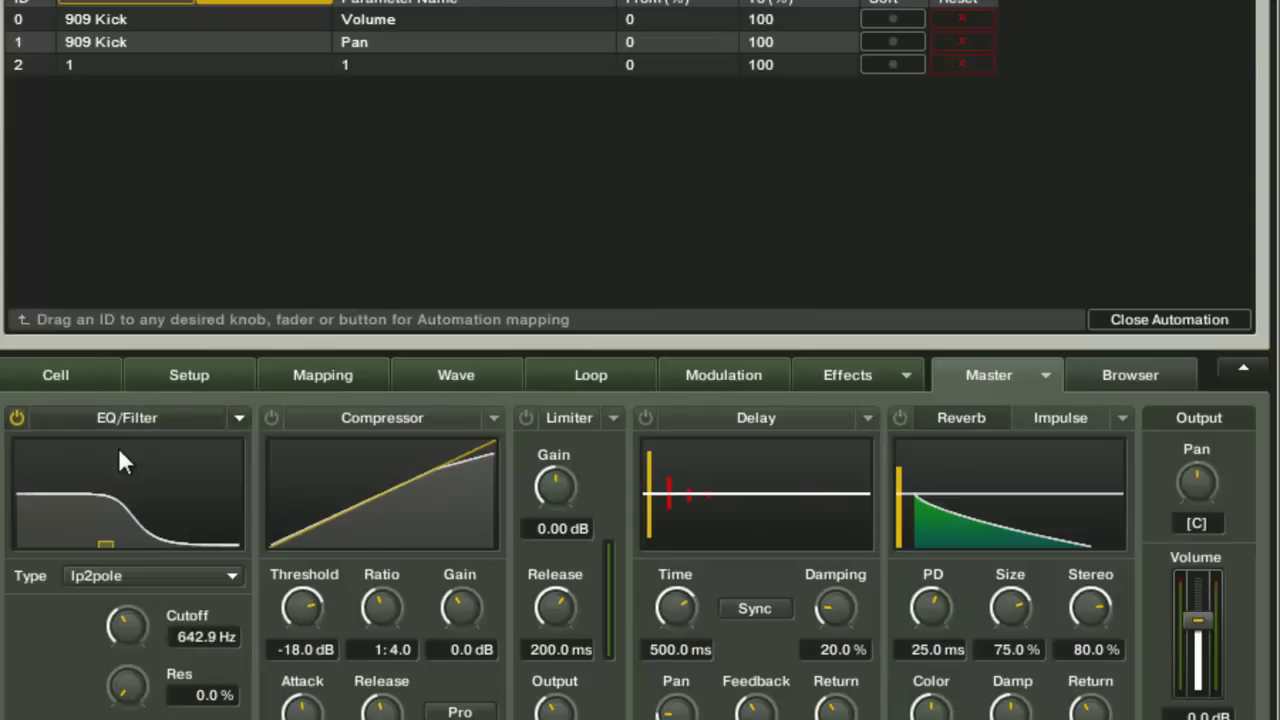
left_click_drag(68, 61, 123, 623)
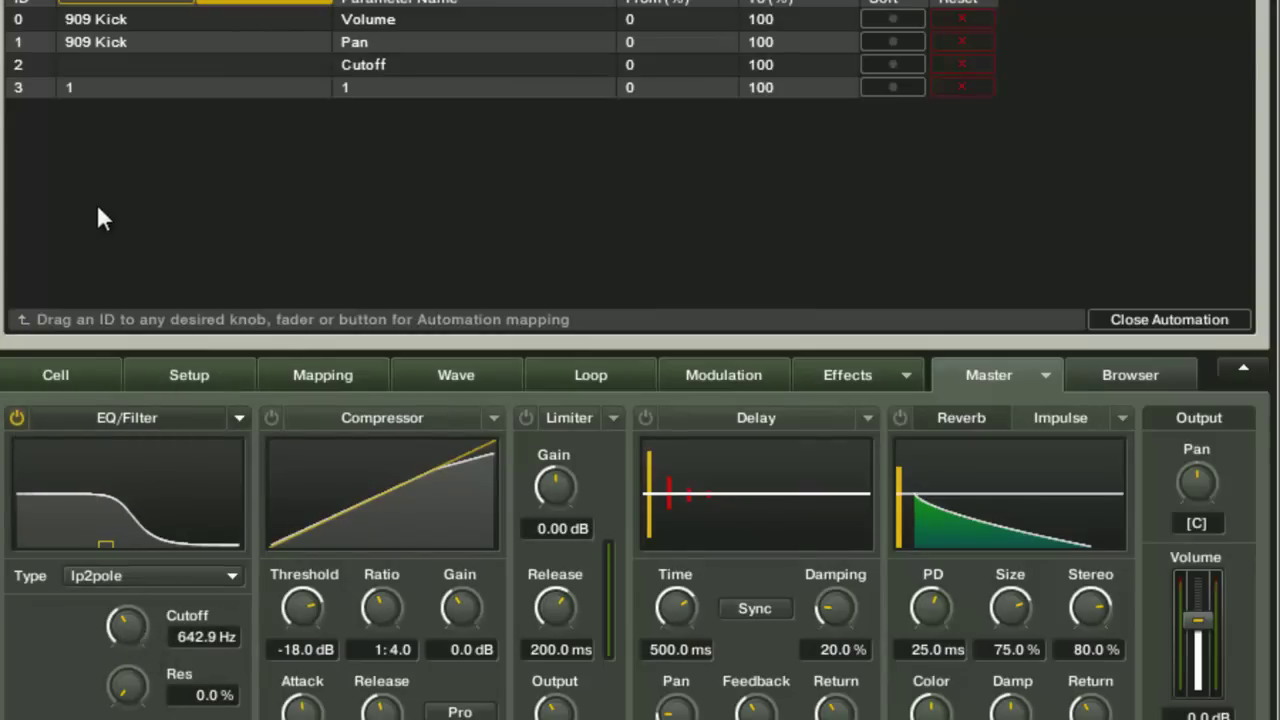
left_click_drag(67, 84, 130, 688)
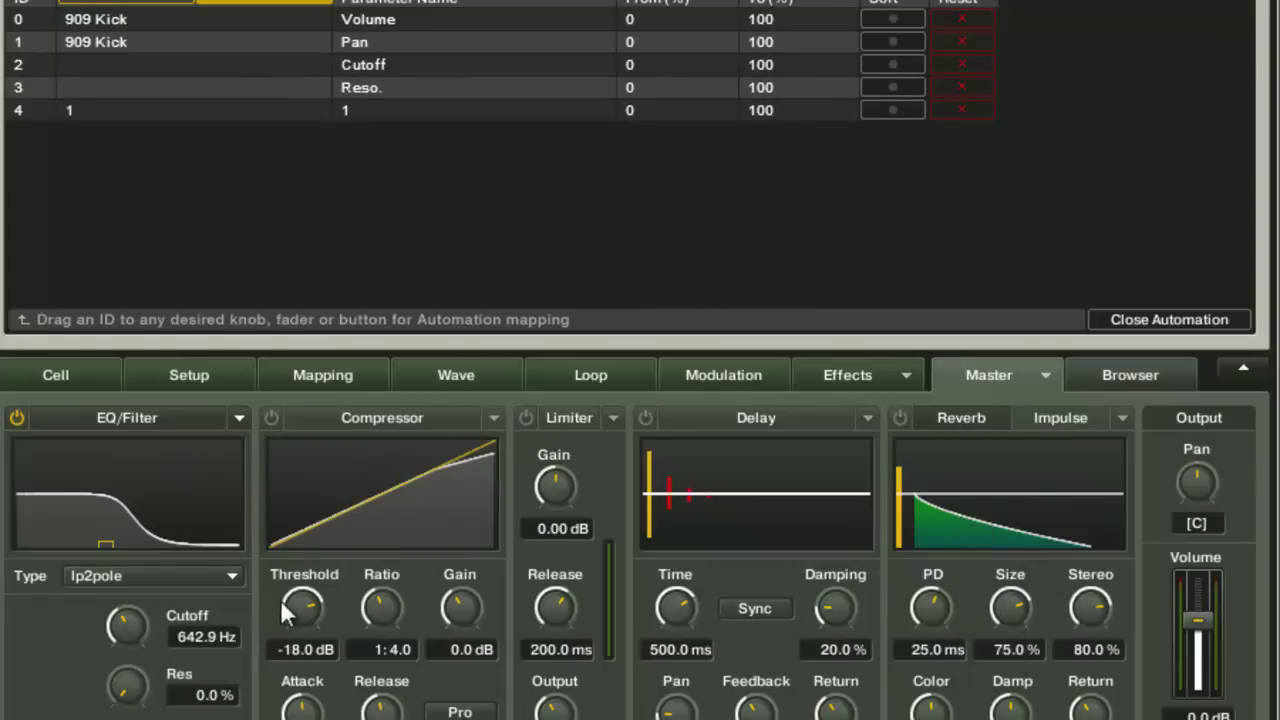
Map automation IDs 4–7 to the volume envelope's Attack, Hold, Decay and Sustain
left_click(44, 373)
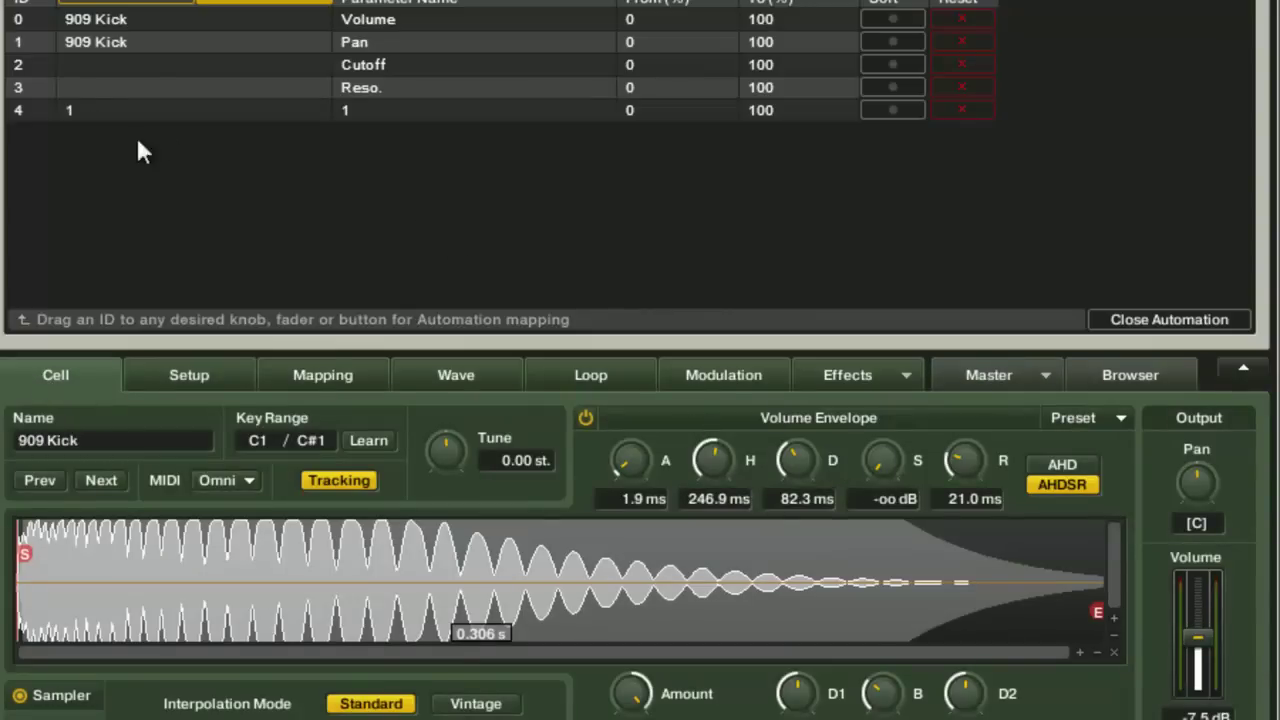
left_click_drag(68, 110, 630, 462)
left_click_drag(68, 133, 716, 457)
left_click_drag(66, 156, 795, 454)
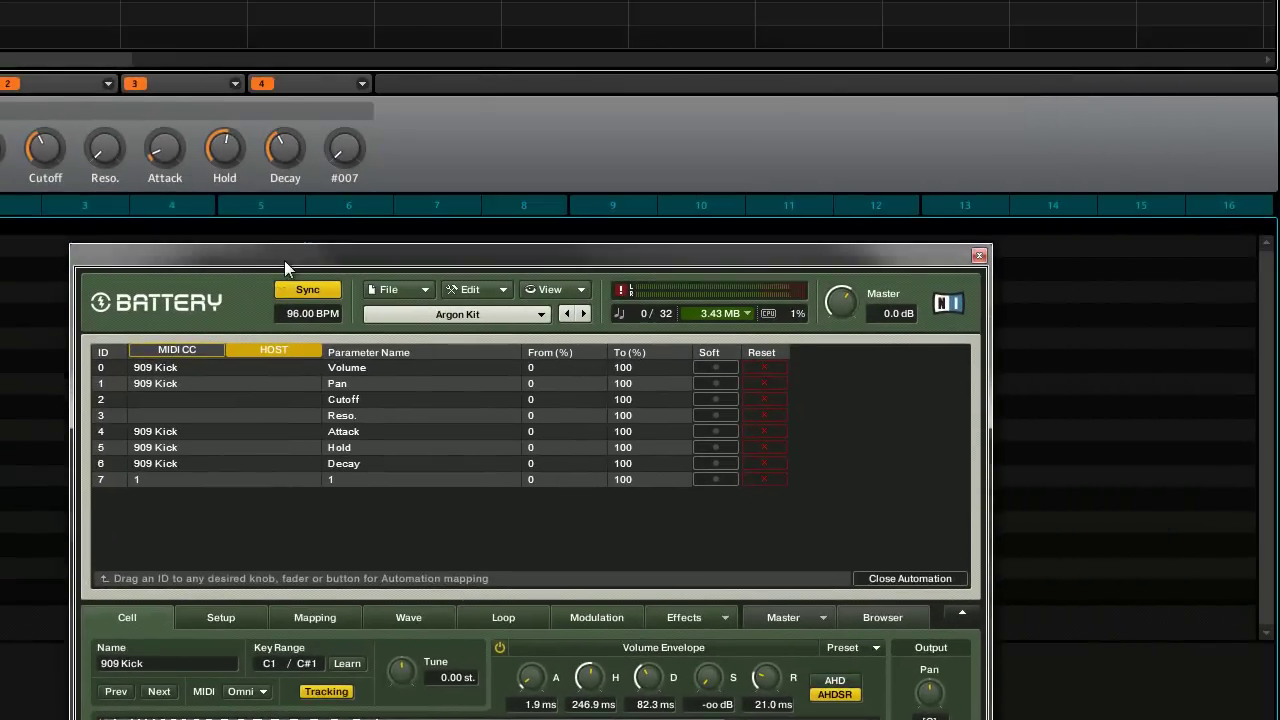
left_click_drag(284, 260, 514, 37)
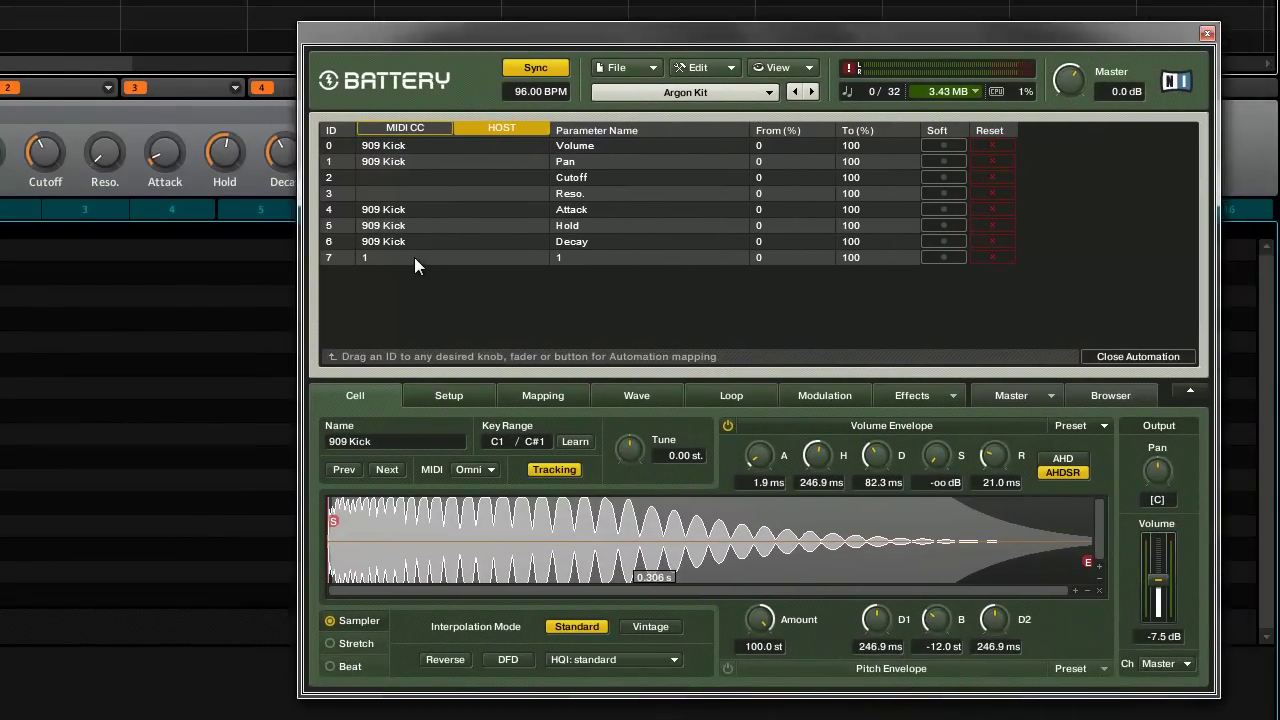
left_click_drag(397, 258, 939, 455)
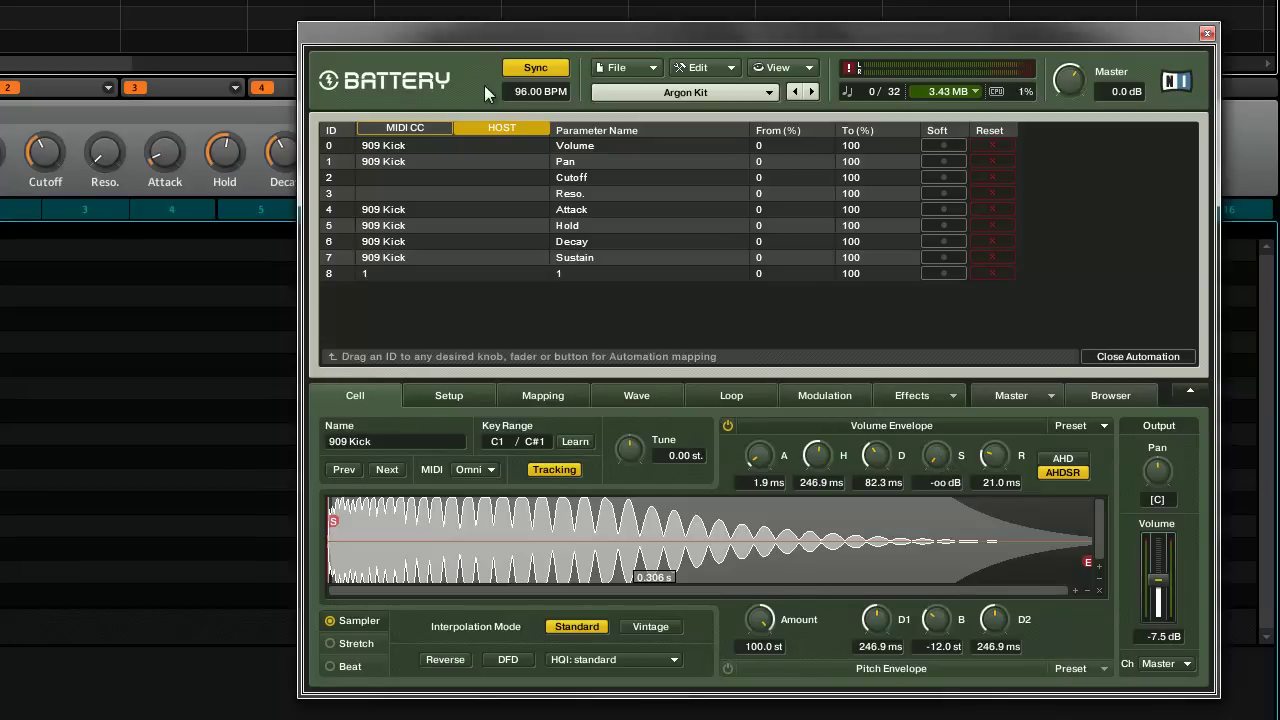
From Maschine's knobs, set the kick's decay to 178.0 ms and sustain to -47.6 dB
left_click_drag(453, 39, 557, 179)
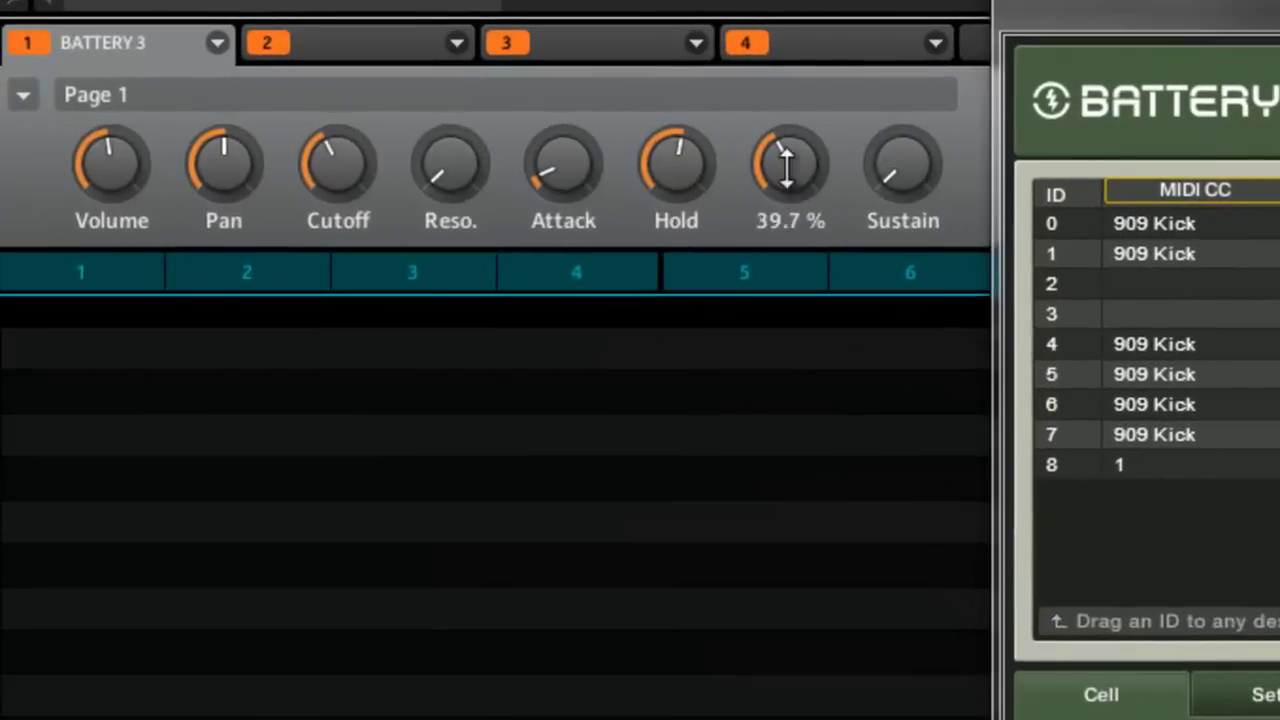
left_click_drag(338, 153, 335, 74)
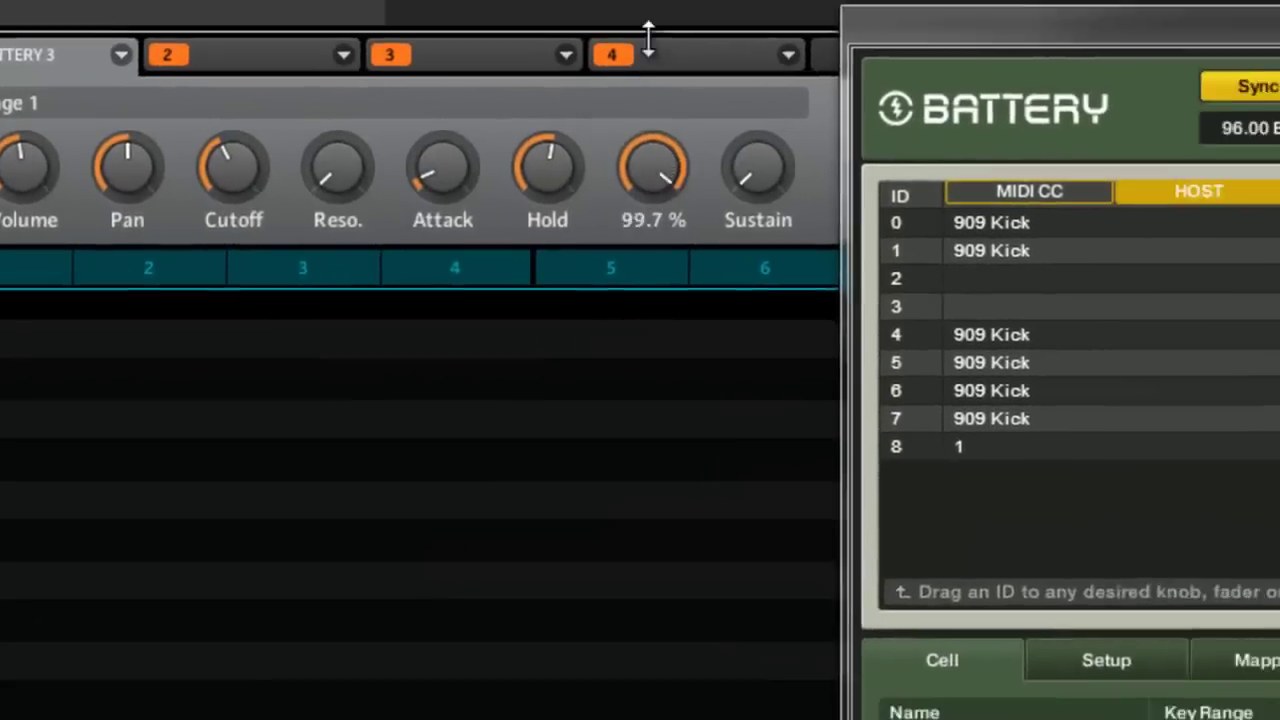
left_click_drag(648, 40, 638, 95)
mouse_move(770, 182)
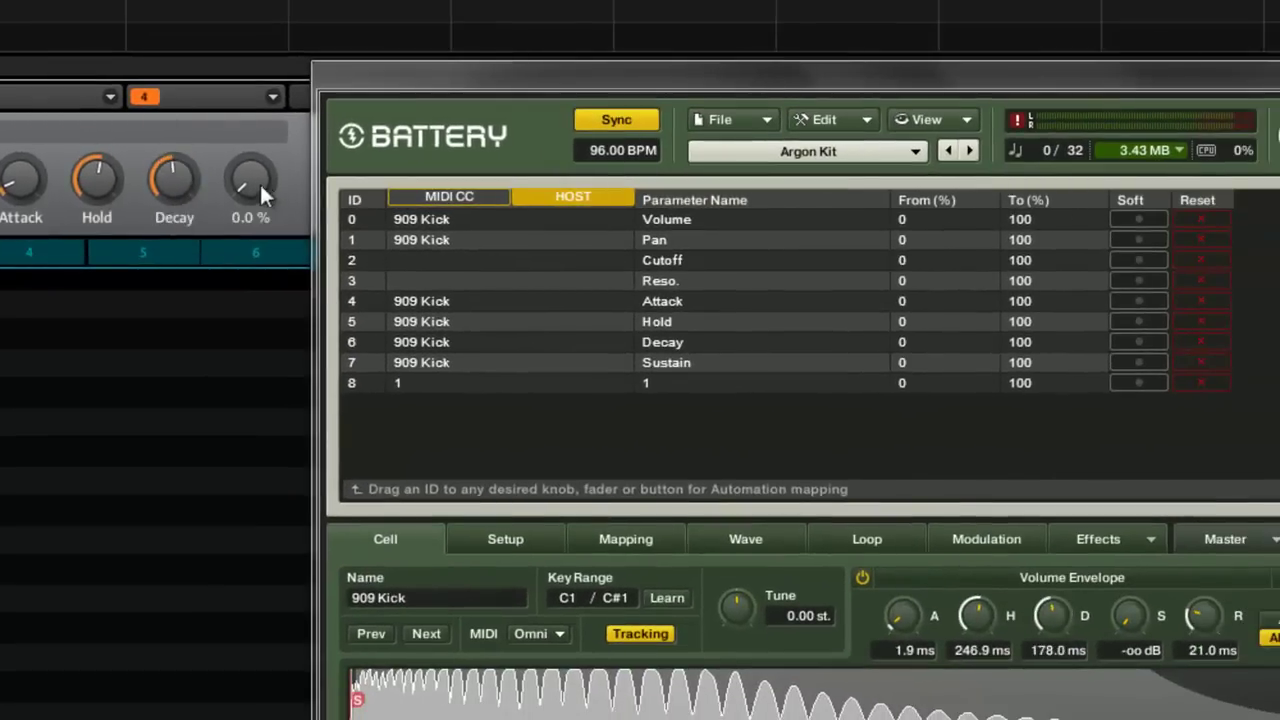
left_click_drag(259, 182, 220, 166)
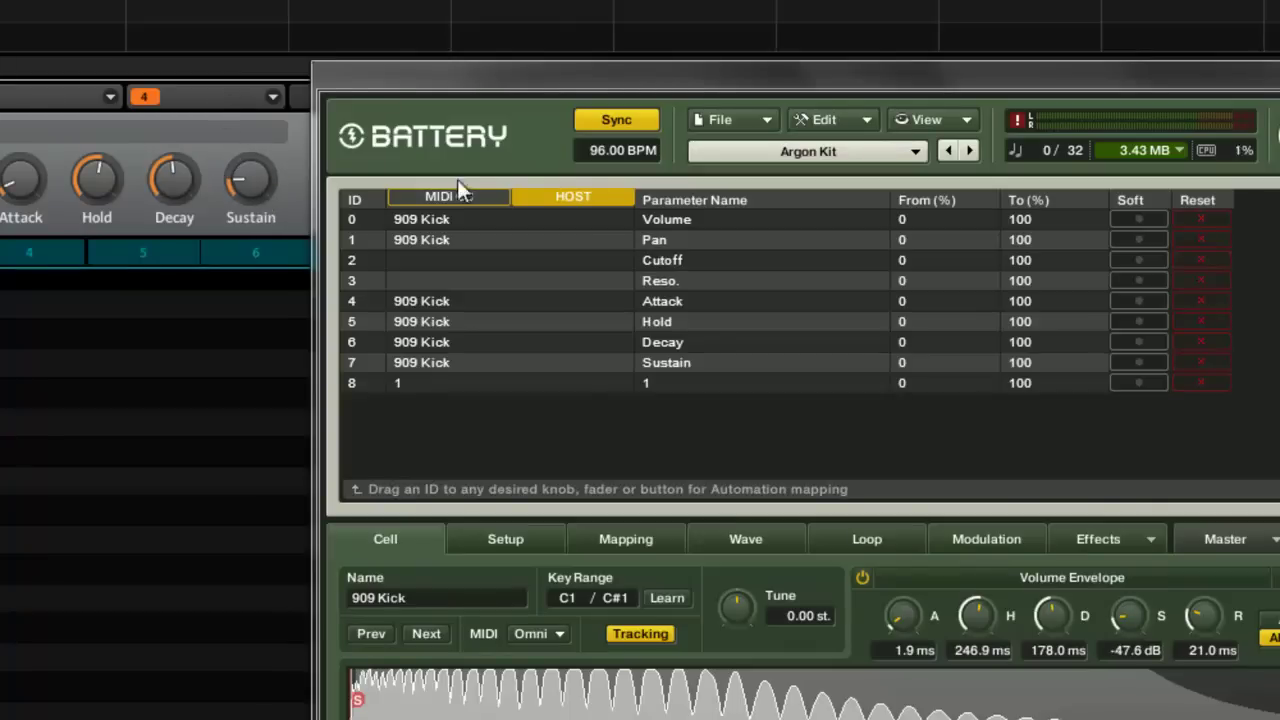
Set Battery's master EQ resonance to 8.0% and cutoff to about 933.9 Hz
left_click(1213, 540)
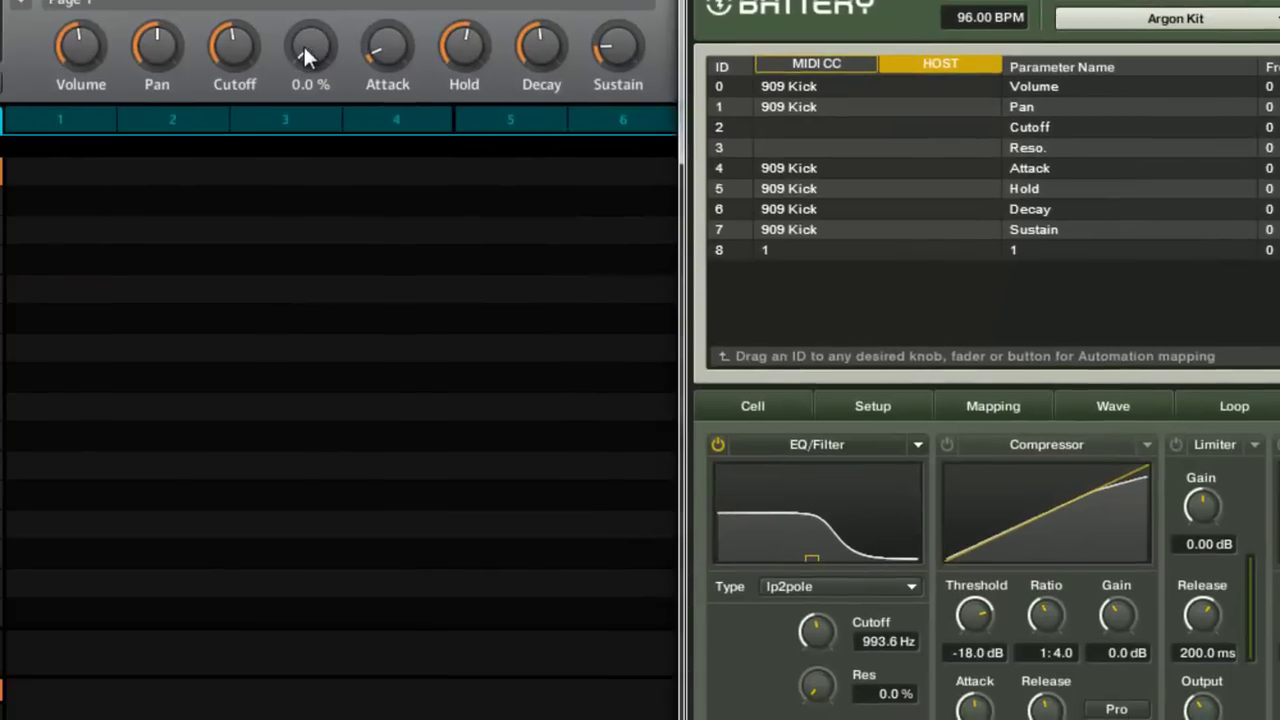
left_click_drag(143, 105, 174, 114)
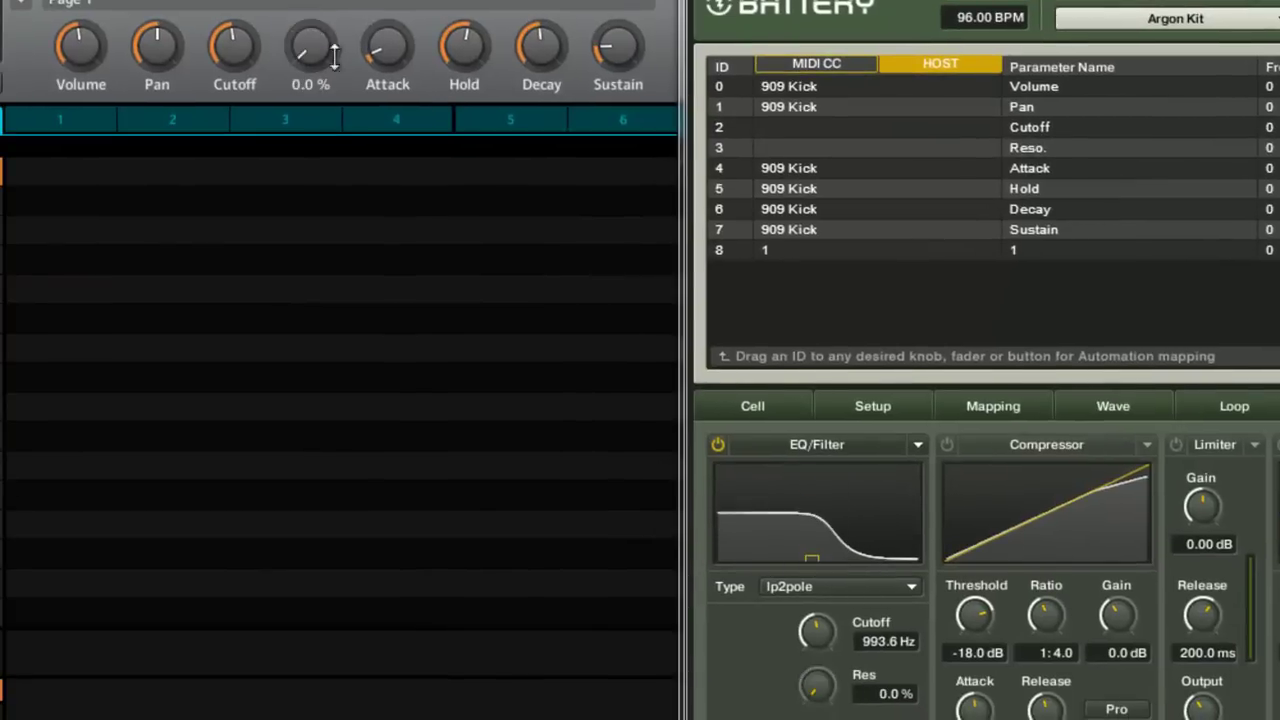
left_click_drag(335, 58, 335, 55)
mouse_move(238, 44)
left_mouse_down()
mouse_move(238, 13)
mouse_move(240, 62)
mouse_move(245, 48)
left_mouse_up()
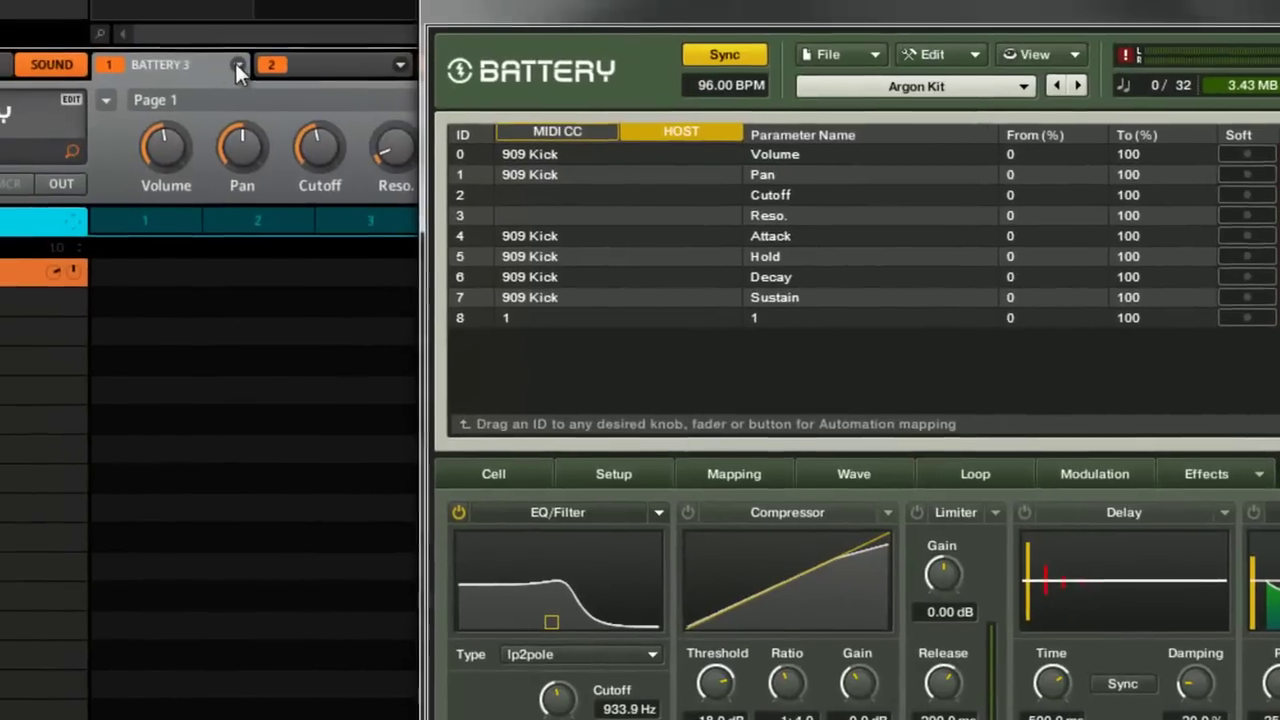
Glance at the plugin slot options and EQ/Filter presets, then show the cell's Setup page
left_click(241, 69)
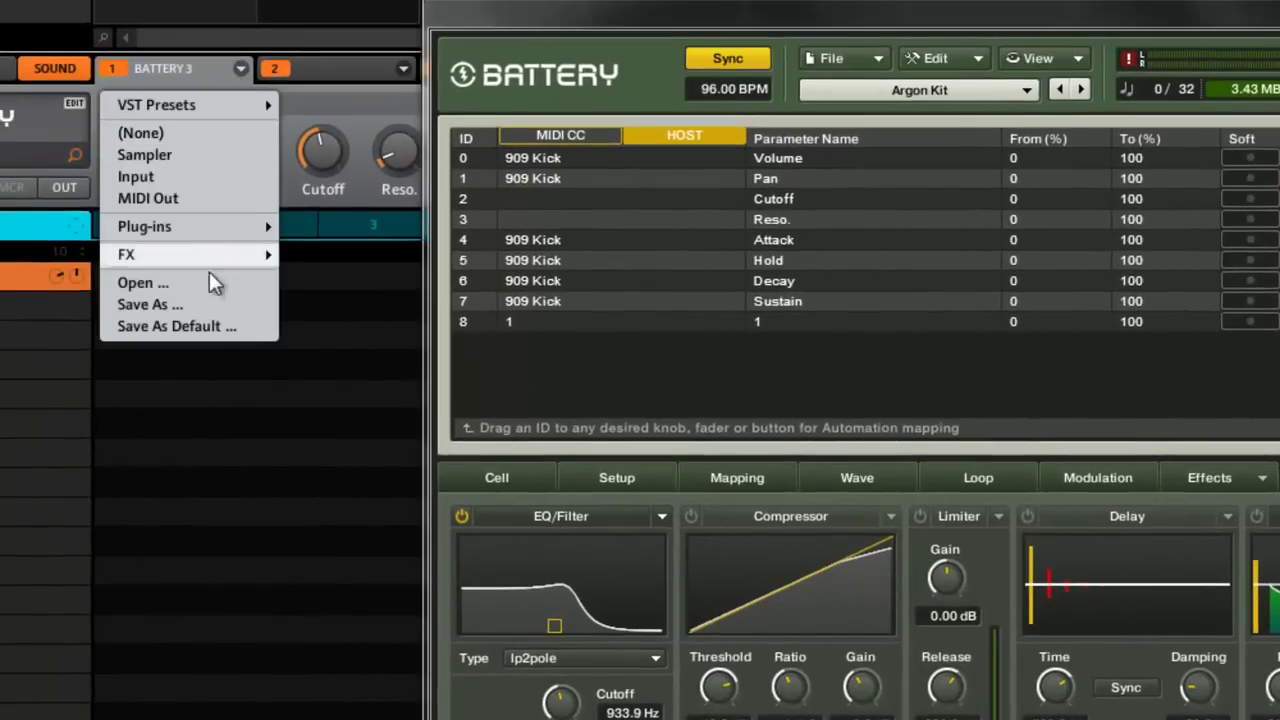
left_click(385, 88)
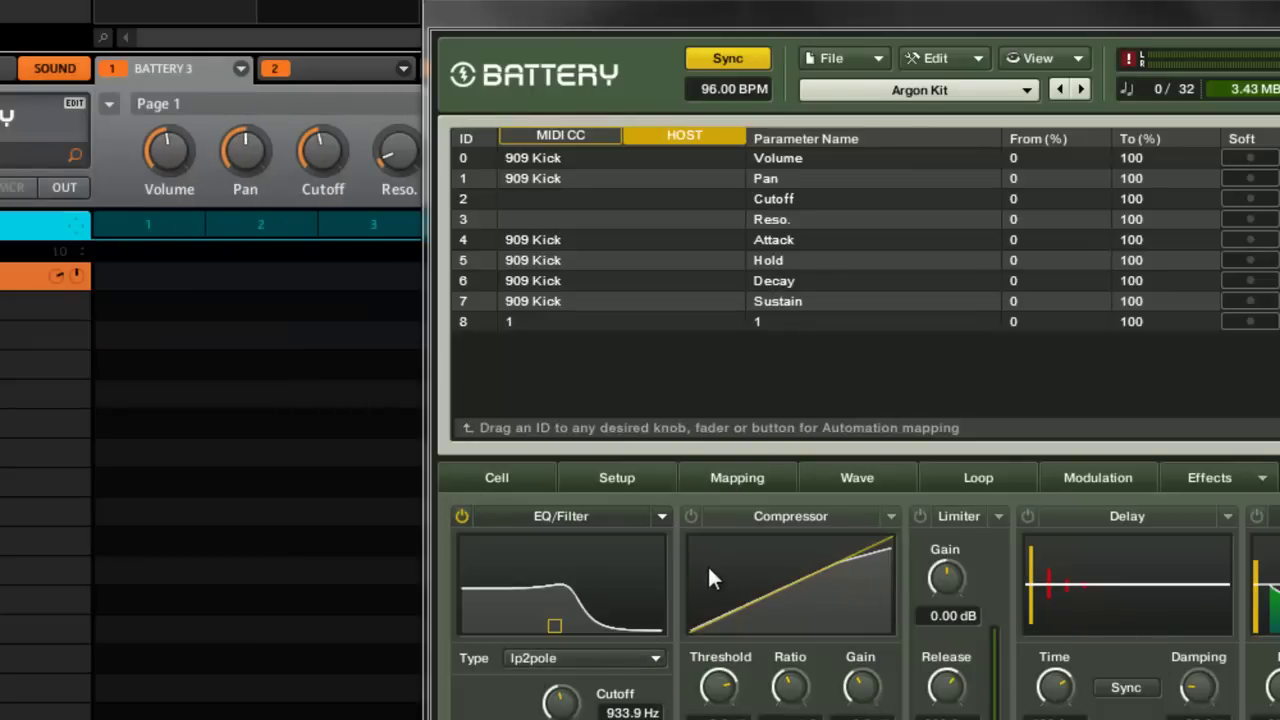
left_click(662, 516)
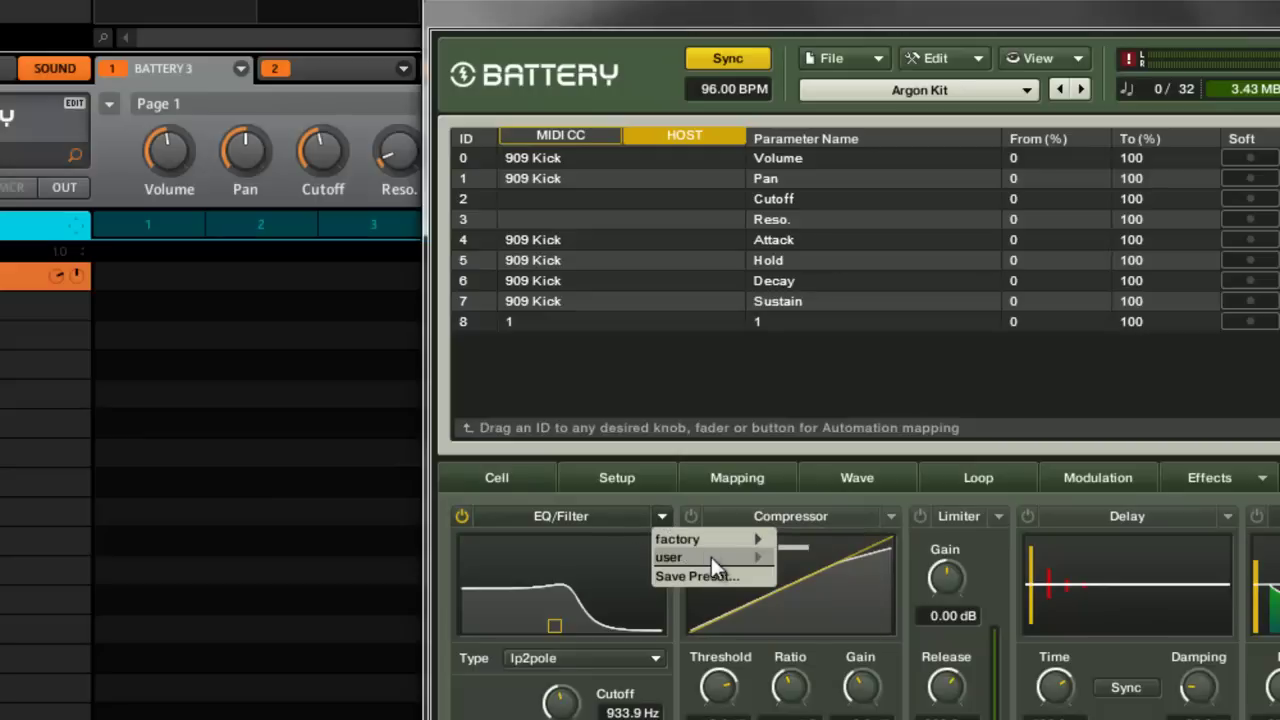
left_click(612, 482)
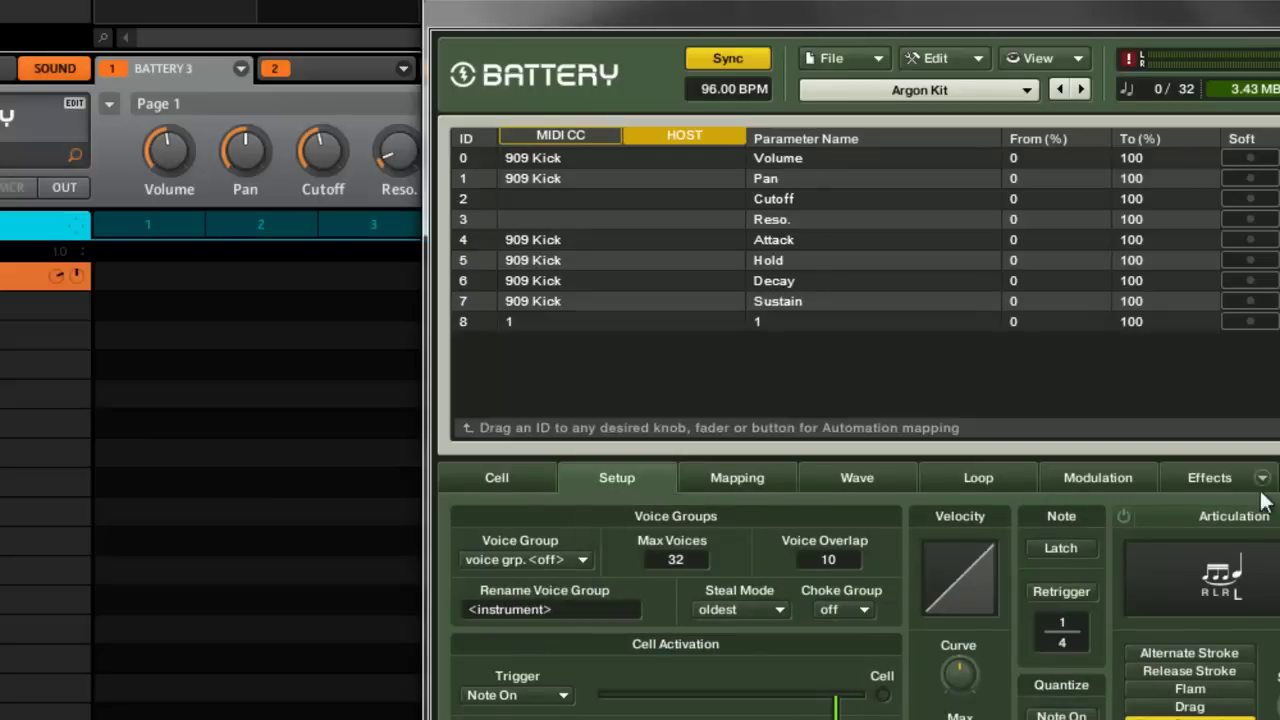
Try mapping automation ID 8 to the Compressor power switch, then return to the 909 Kick's Cell page
left_click(1230, 478)
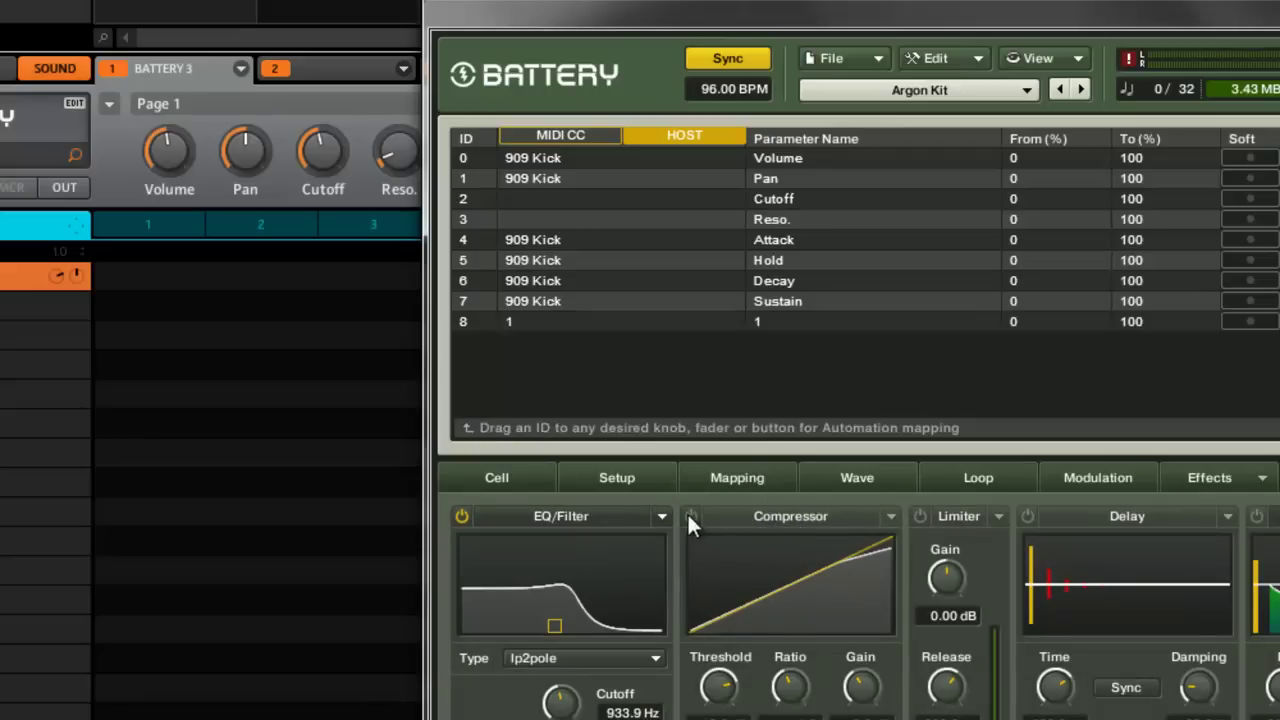
left_click_drag(508, 323, 542, 333)
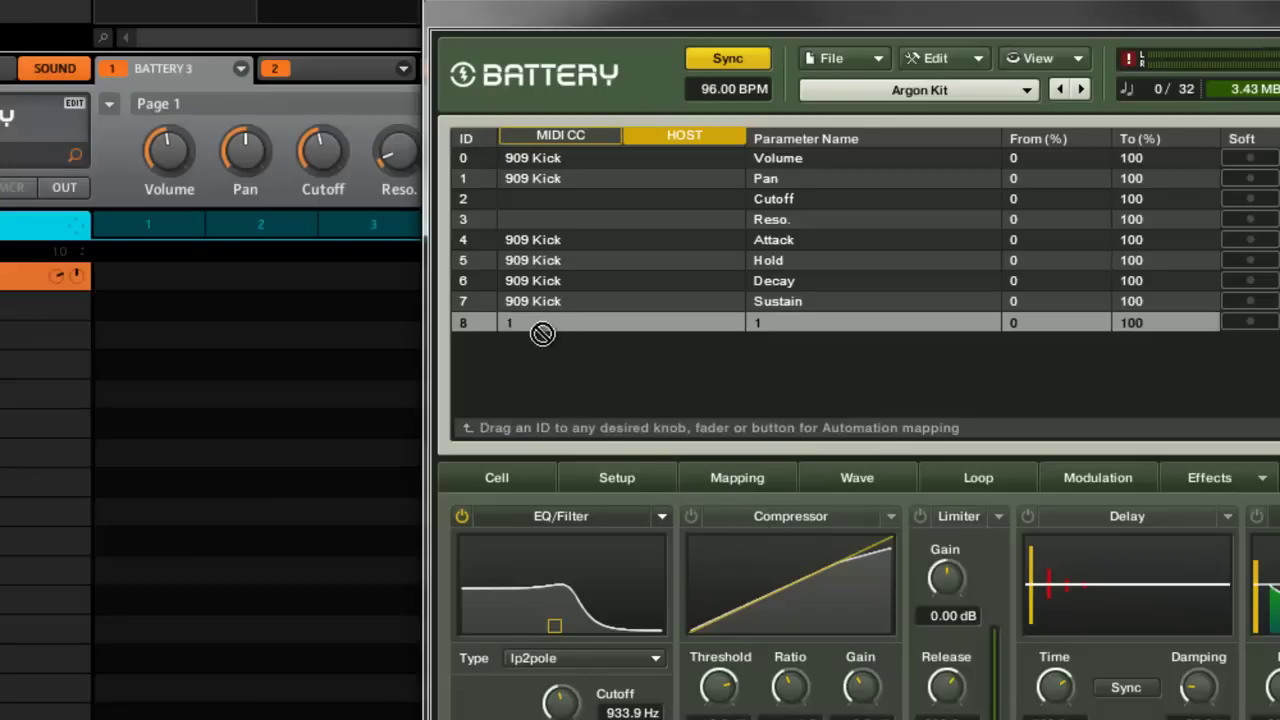
left_click_drag(701, 518, 693, 513)
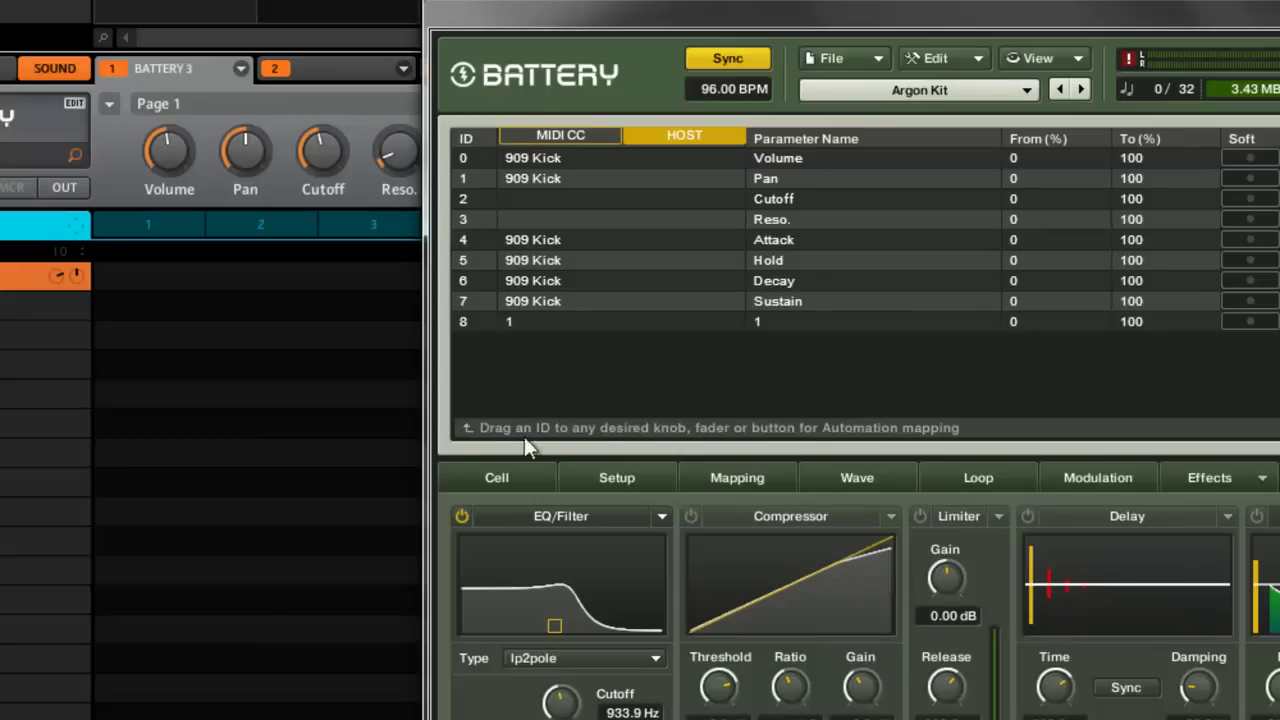
left_click(497, 479)
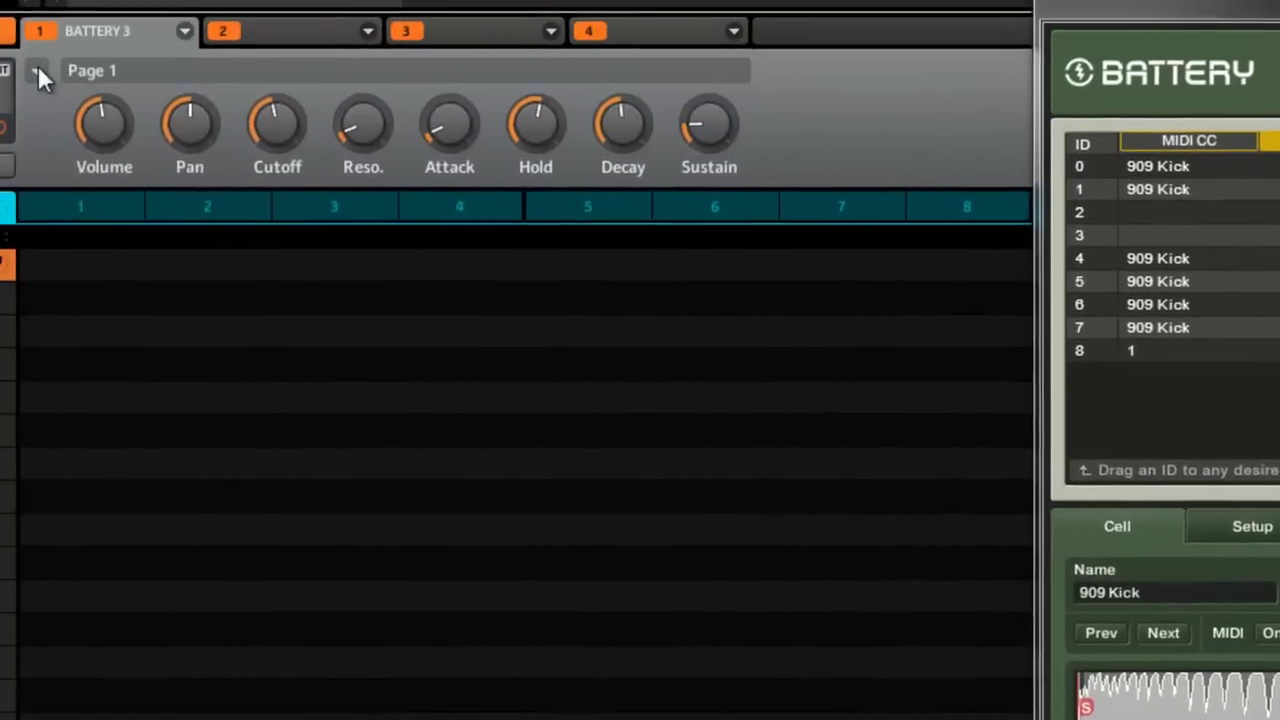
left_click(40, 66)
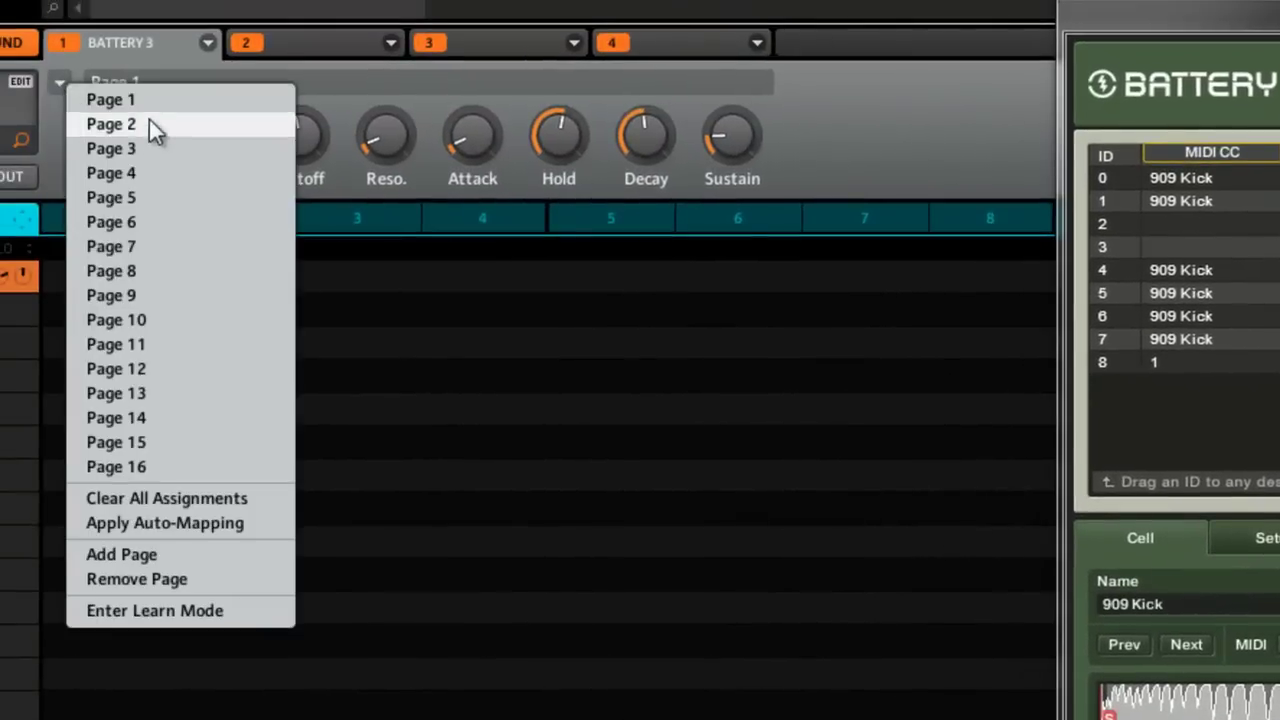
left_click(163, 466)
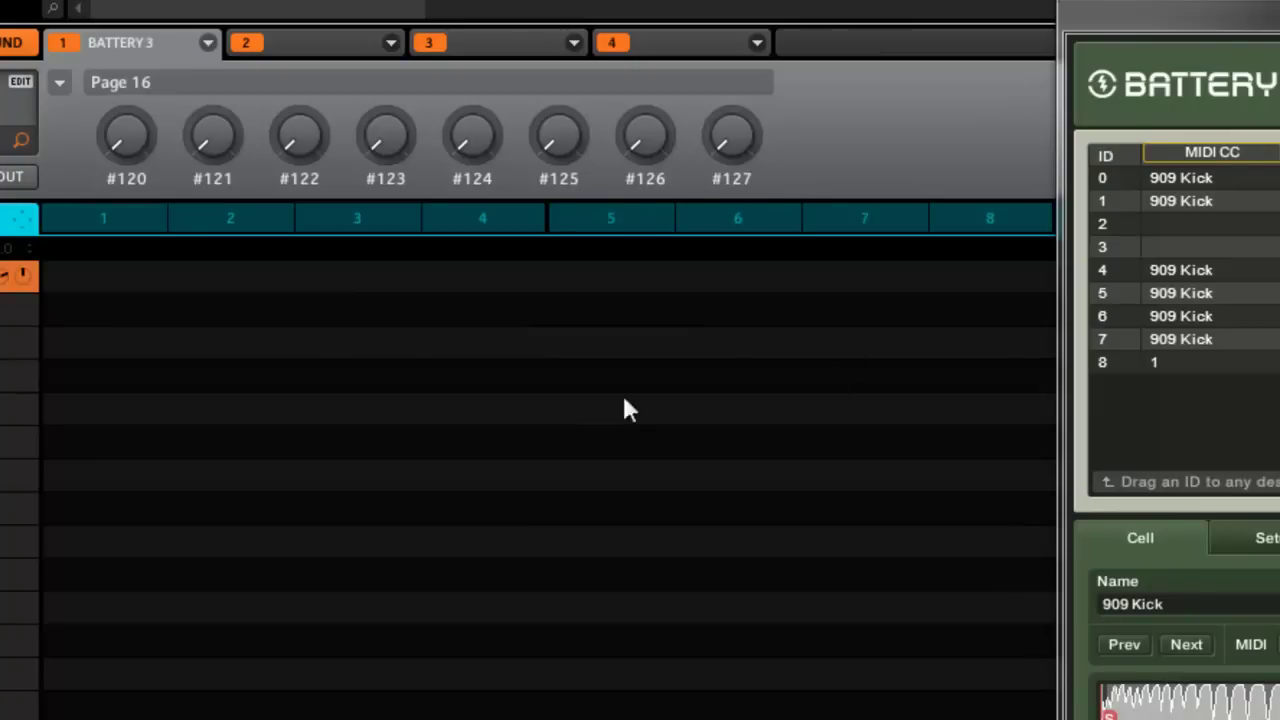
left_click_drag(1183, 11, 905, 0)
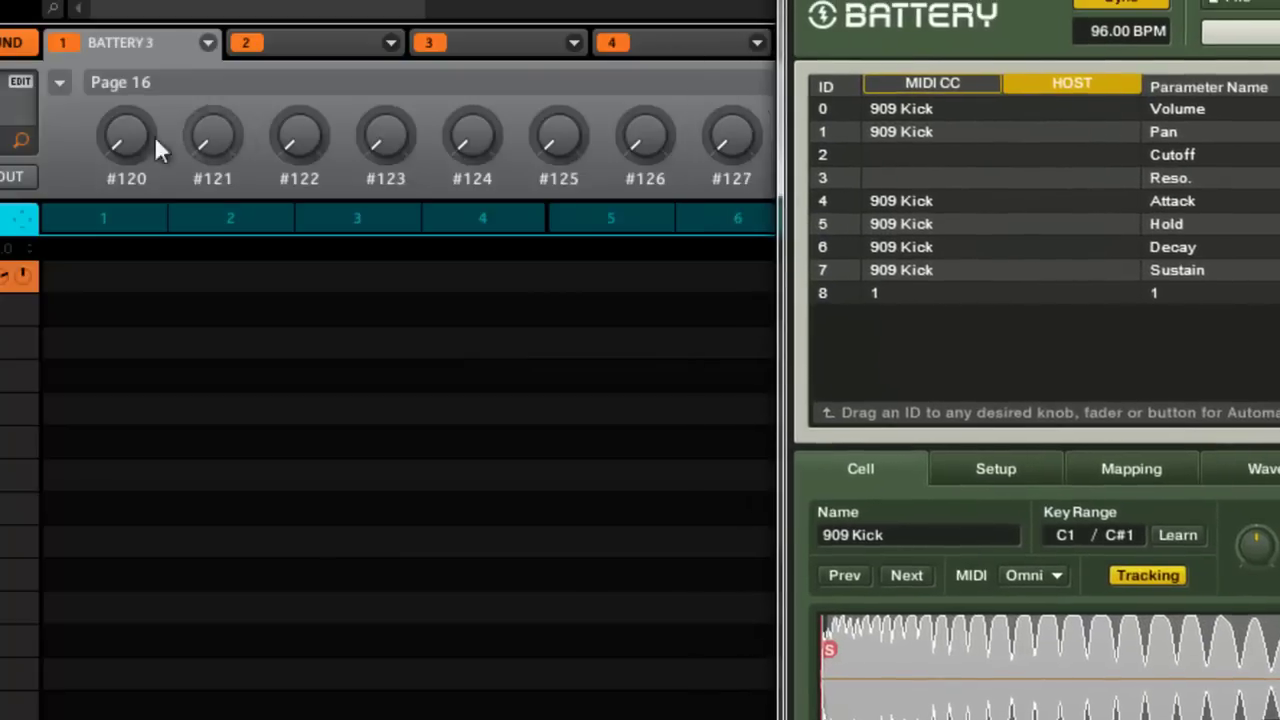
left_click(59, 82)
left_click(62, 110)
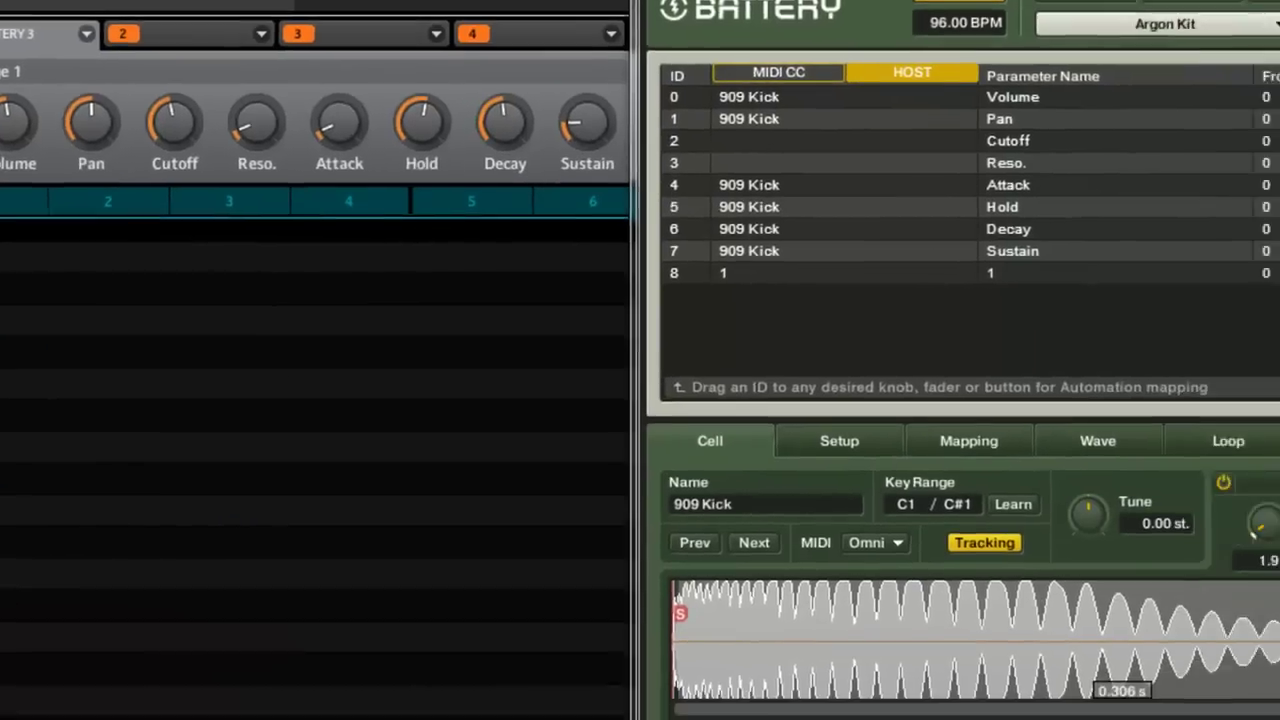
Step through Battery's Master and Effects tabs to the Modulation page with both 1.0 Hz sine LFOs
left_click(1093, 366)
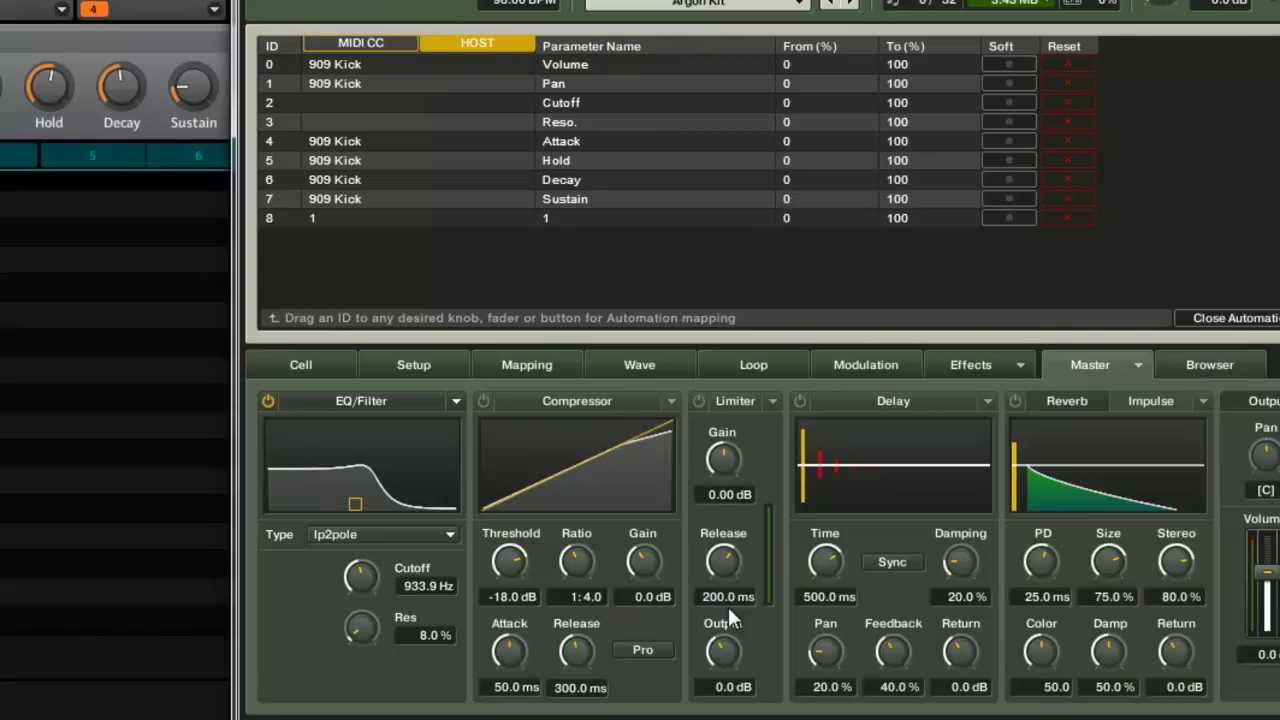
left_click(966, 366)
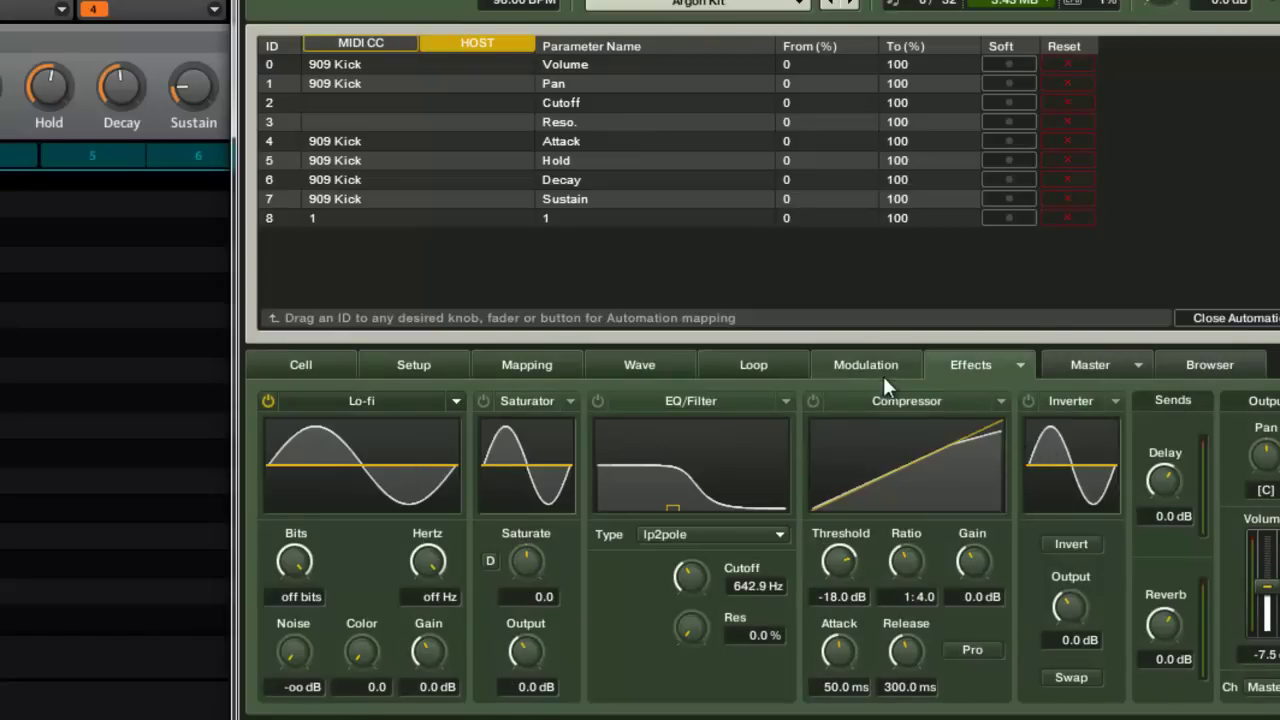
left_click(849, 366)
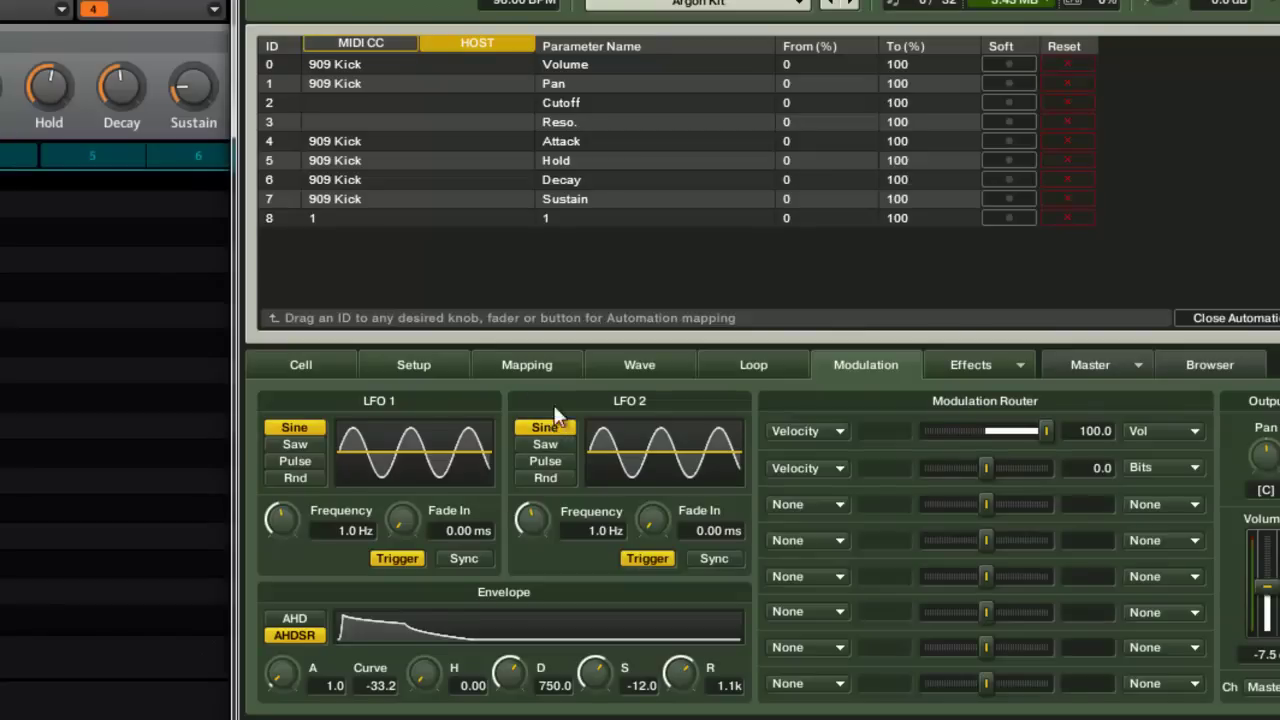
Switch to the Setup page, close the automation table, then reopen it listing IDs 0–8
left_click(408, 366)
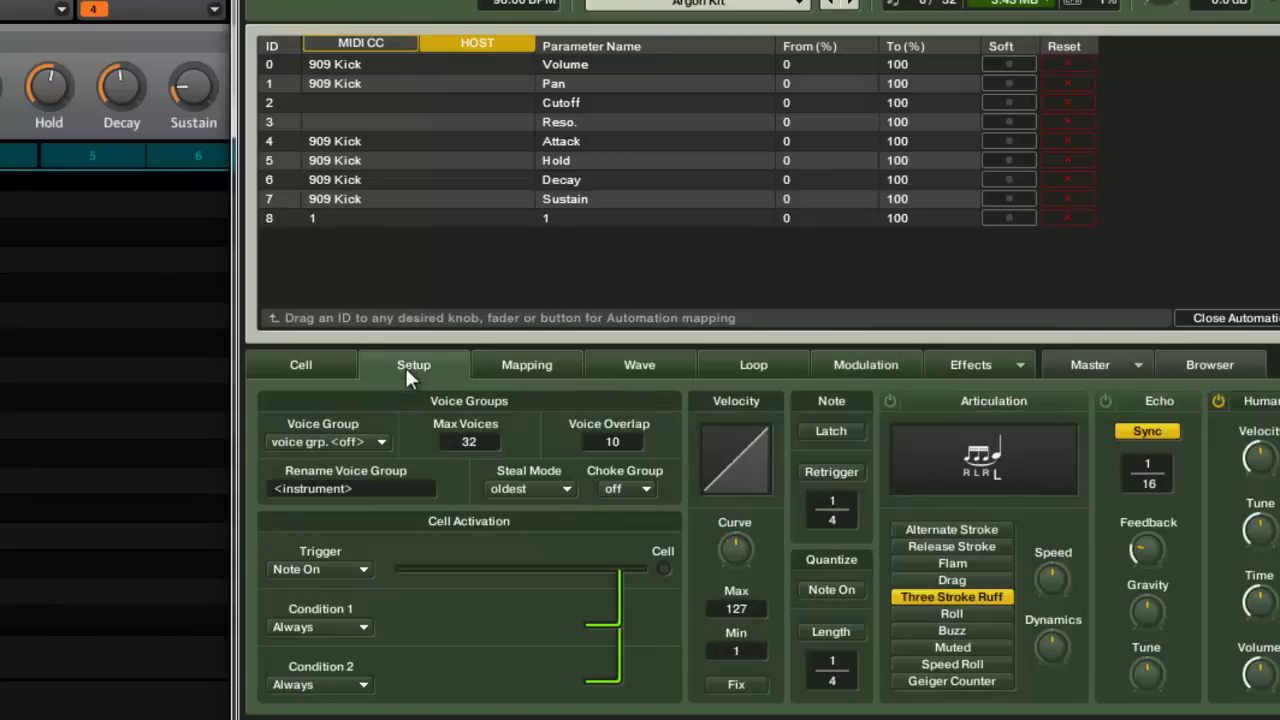
left_click(842, 6)
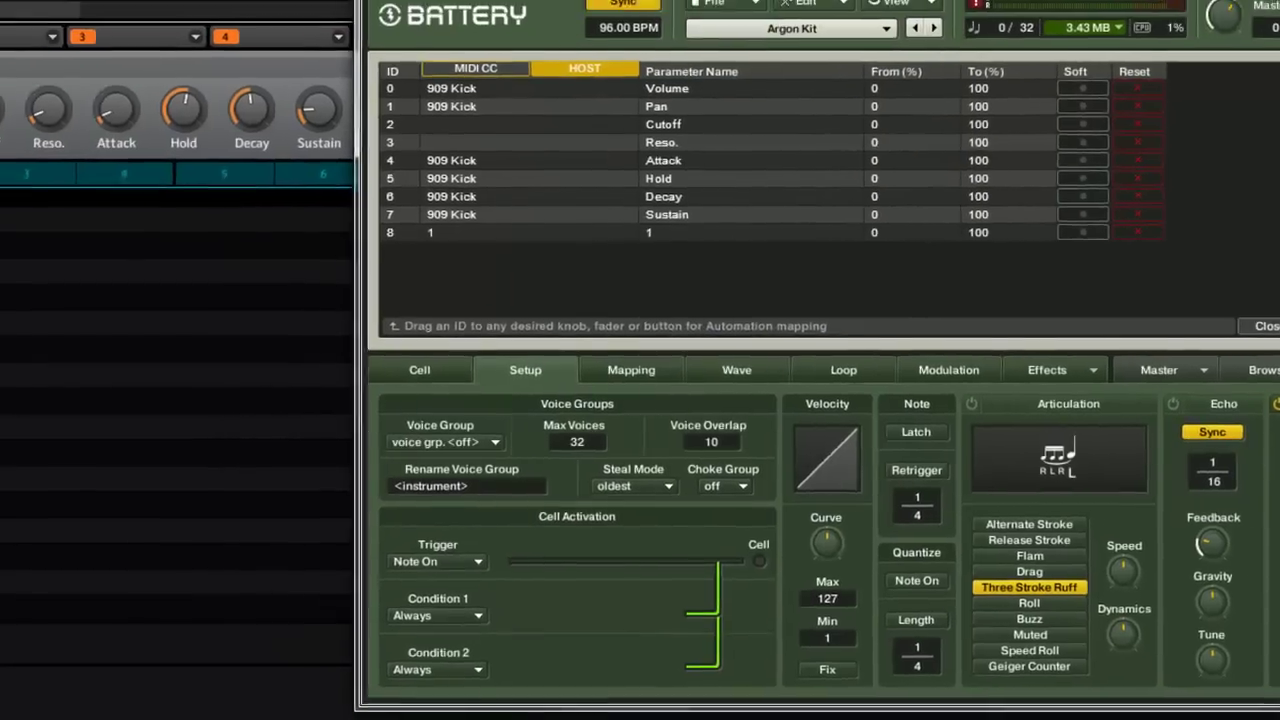
left_click(1233, 318)
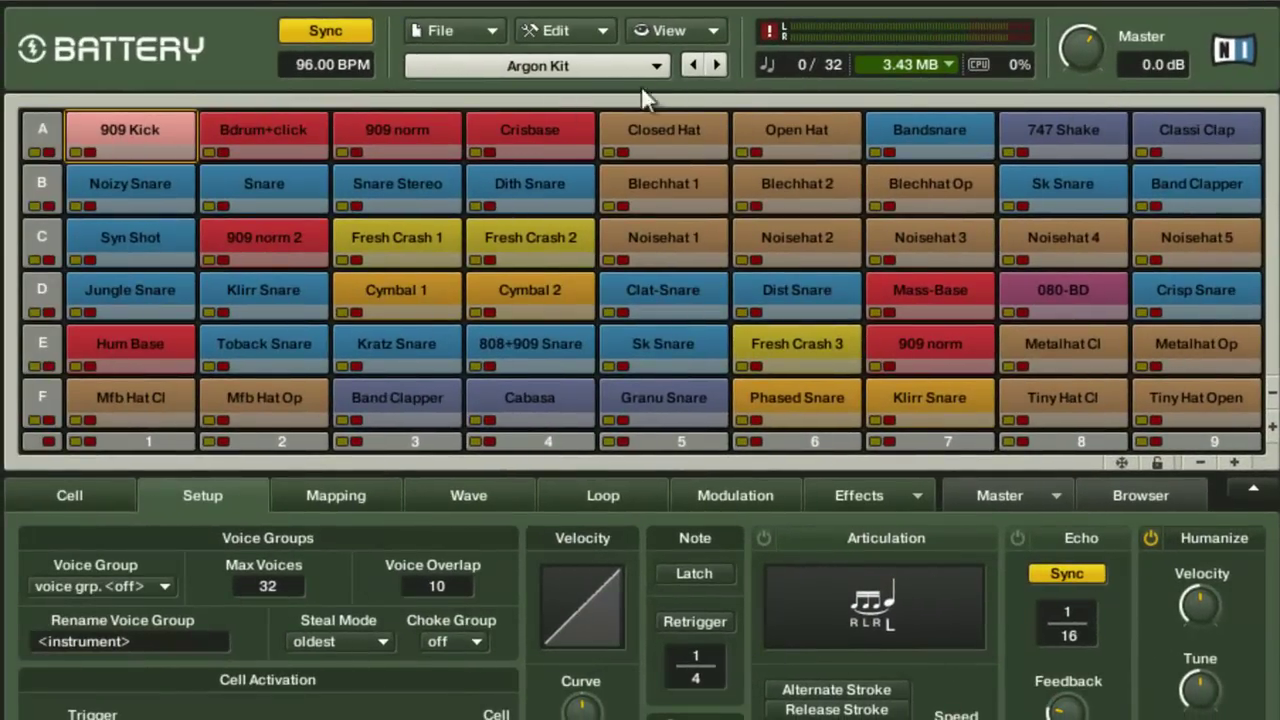
left_click(695, 39)
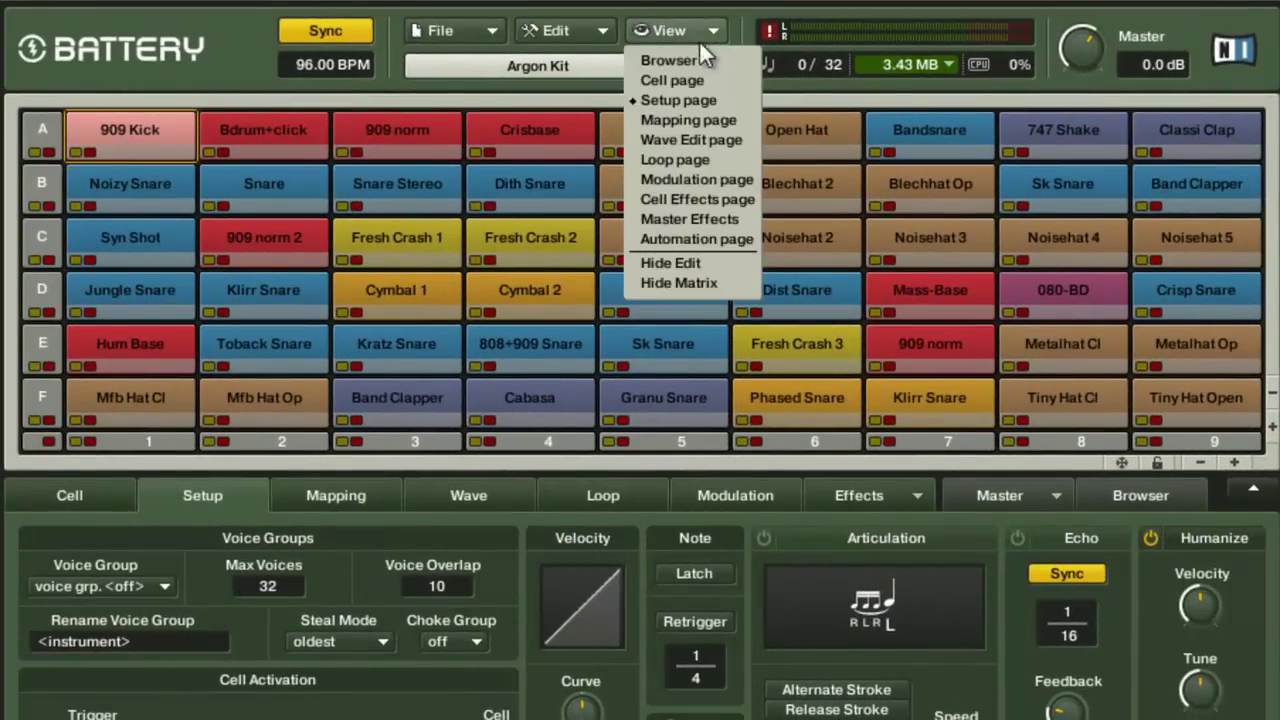
left_click(691, 241)
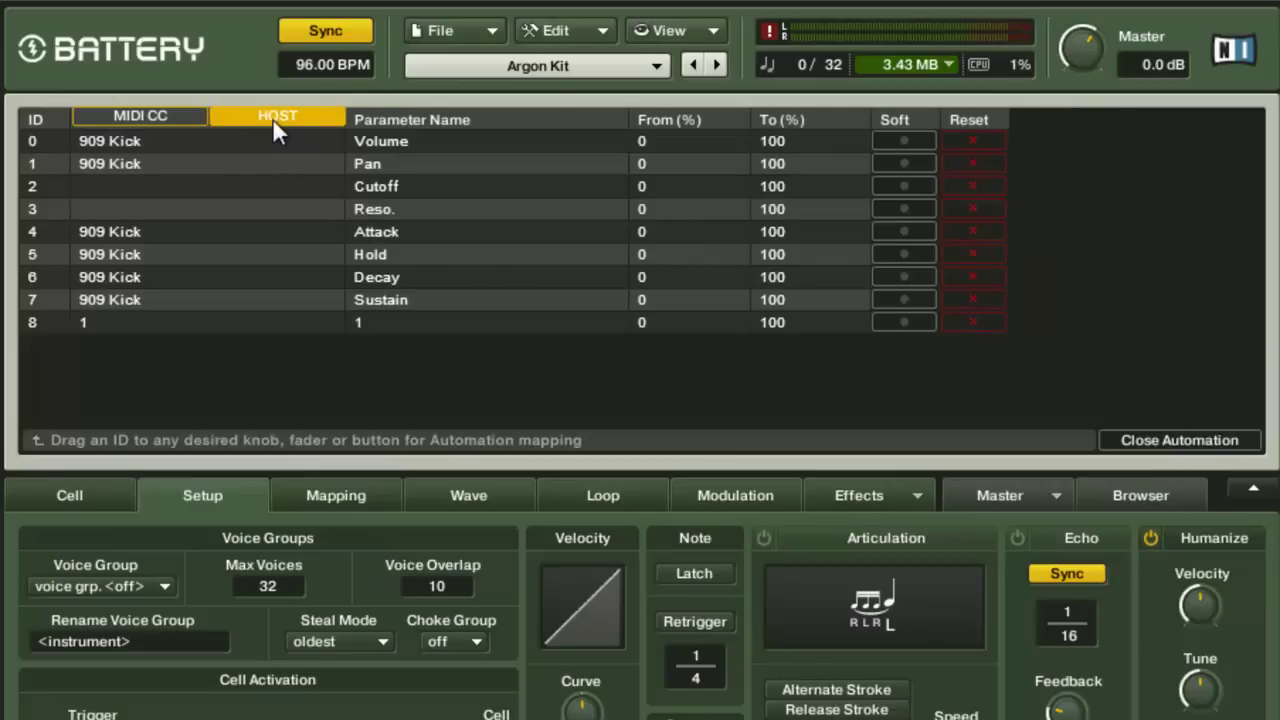